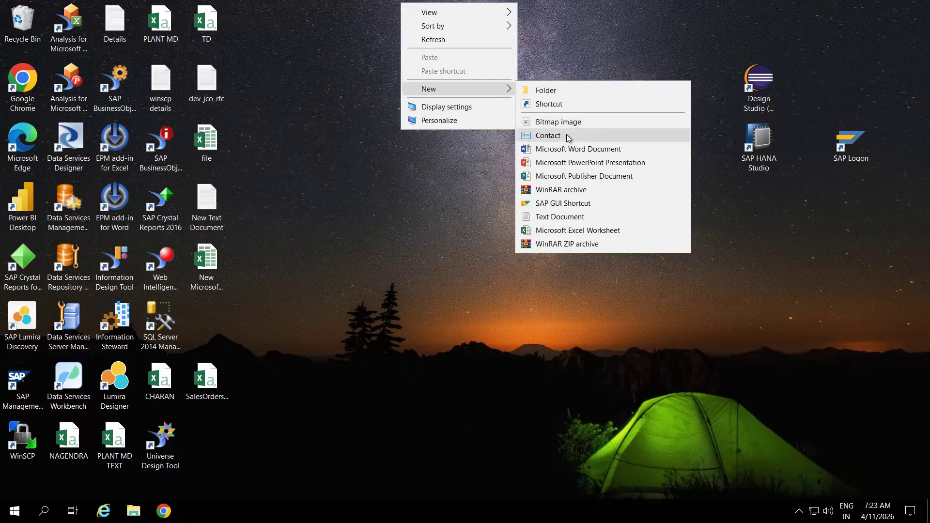
Create a new text document on the desktop with the default name and open it in a maximized Notepad window.
left_click(562, 218)
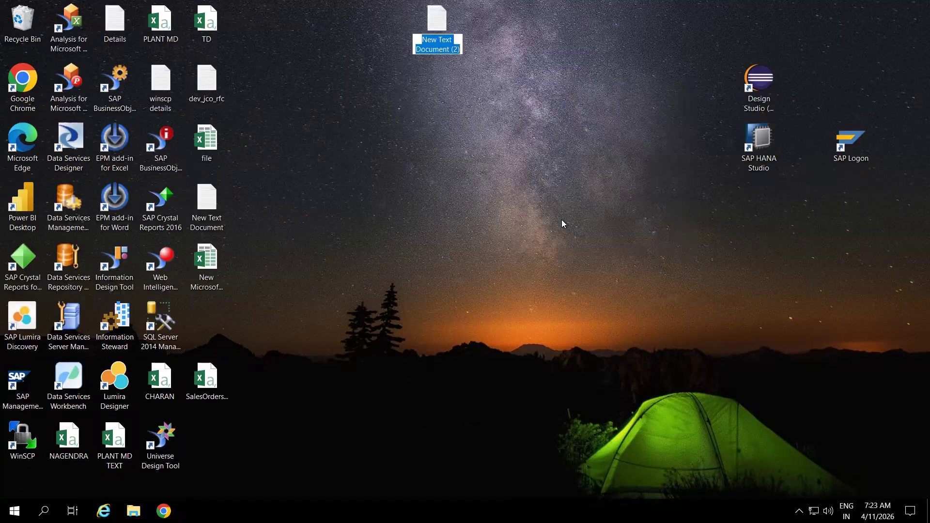
key("Return")
double_click(444, 50)
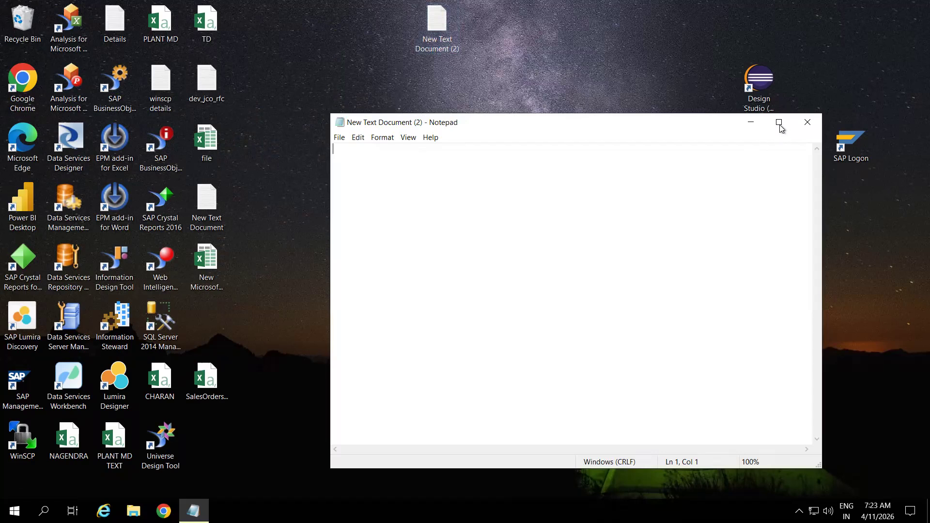
left_click(780, 126)
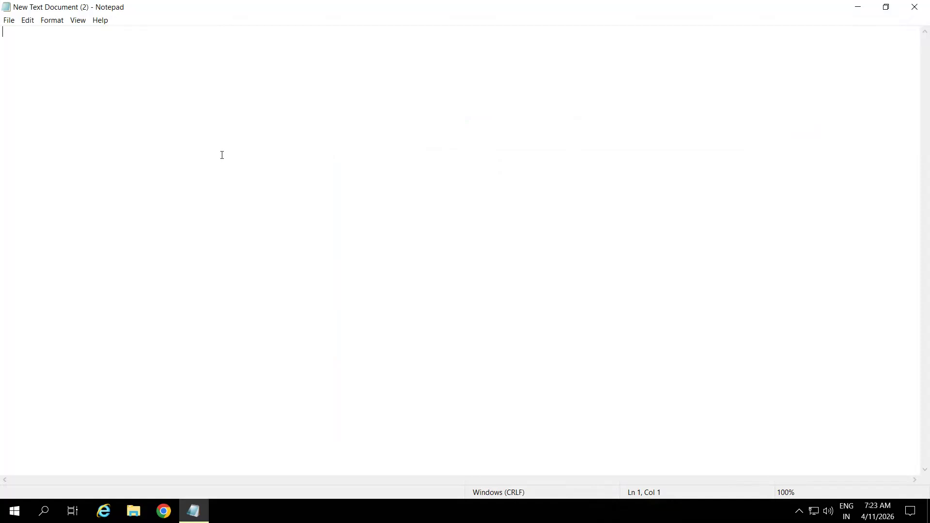
Write the heading "Generic Data Source Based on Infsoet:" on the first line of the note.
type("Generic Data Source Ba")
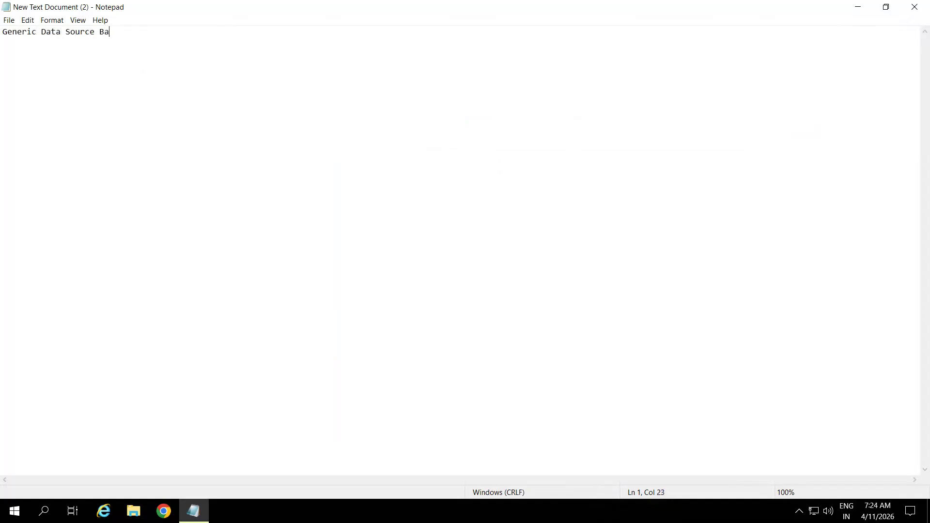
type("sed on Infsoet:")
List the transaction codes SQ02 and RSO2 below the heading, separated by blank lines.
key("Return")
key("Return")
type("SQ02")
key("Return")
key("Return")
type("RSO2")
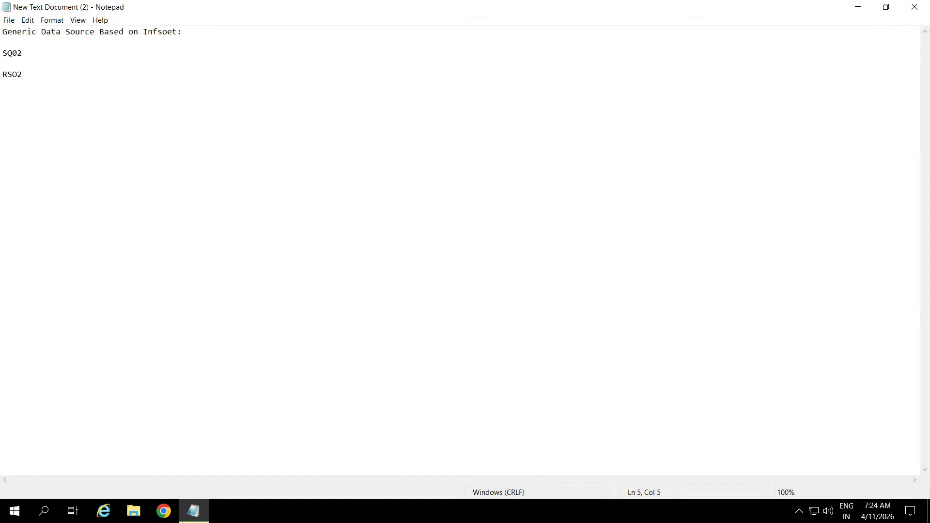
key("Return")
key("Return")
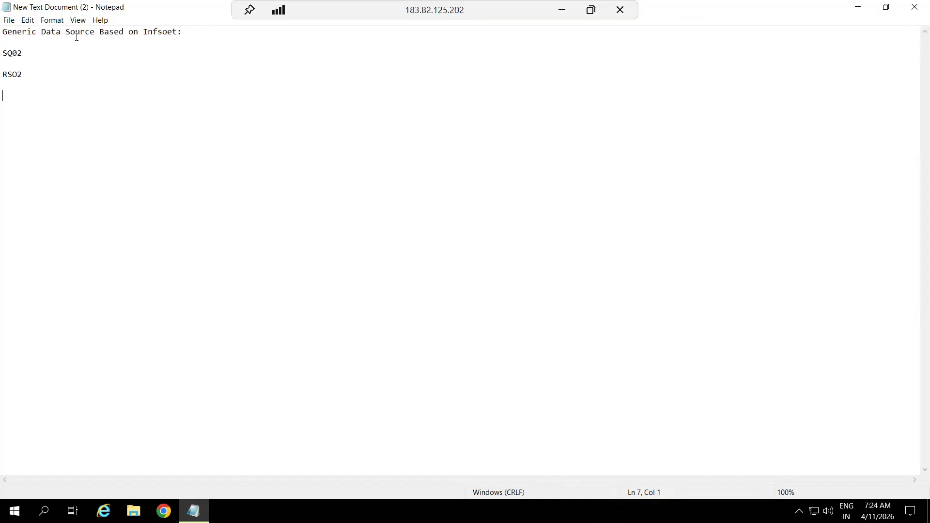
Edit the misspelled word "Infsoet" in the heading and add blank lines below RSO2.
left_click(163, 32)
key("BackSpace")
type("s")
left_click(31, 75)
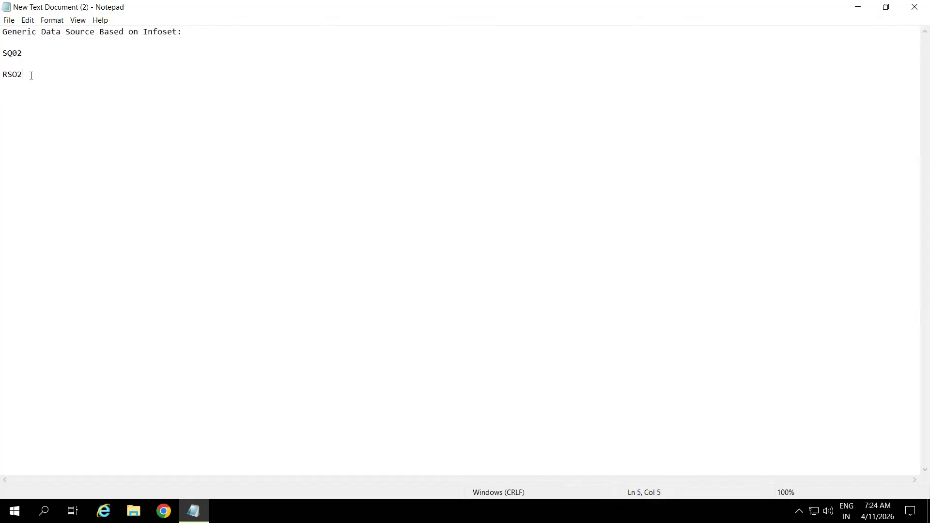
key("Return")
key("Return")
Switch to SAP Logon, open the EHP8 system, and log on to client 800 with the user name and password.
key("super+d")
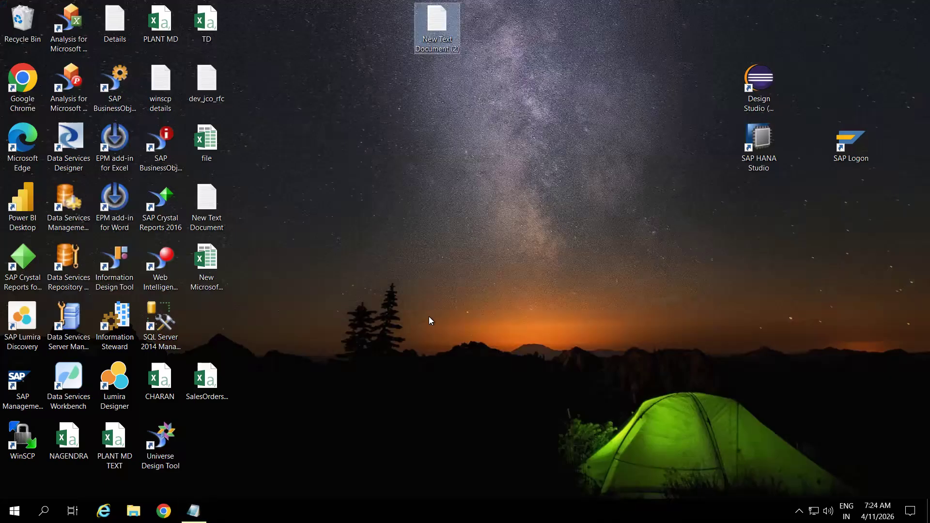
double_click(847, 149)
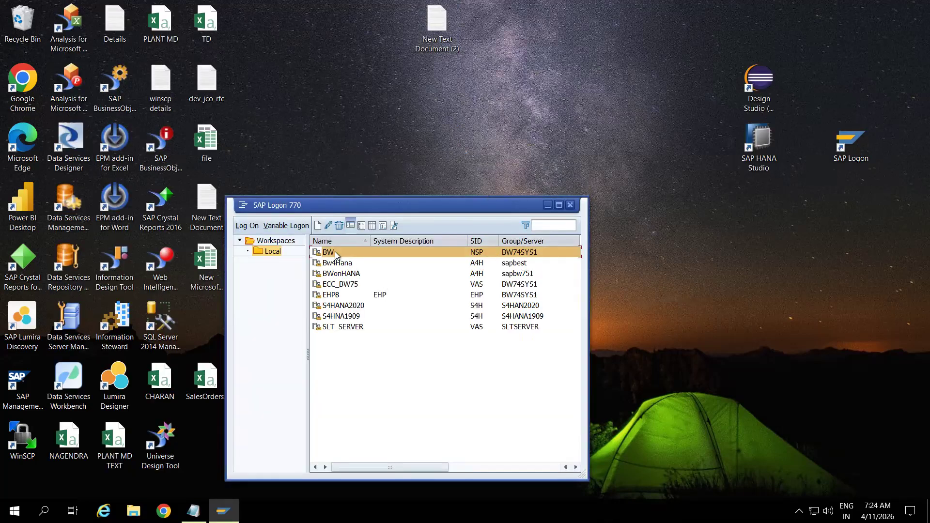
left_click(340, 283)
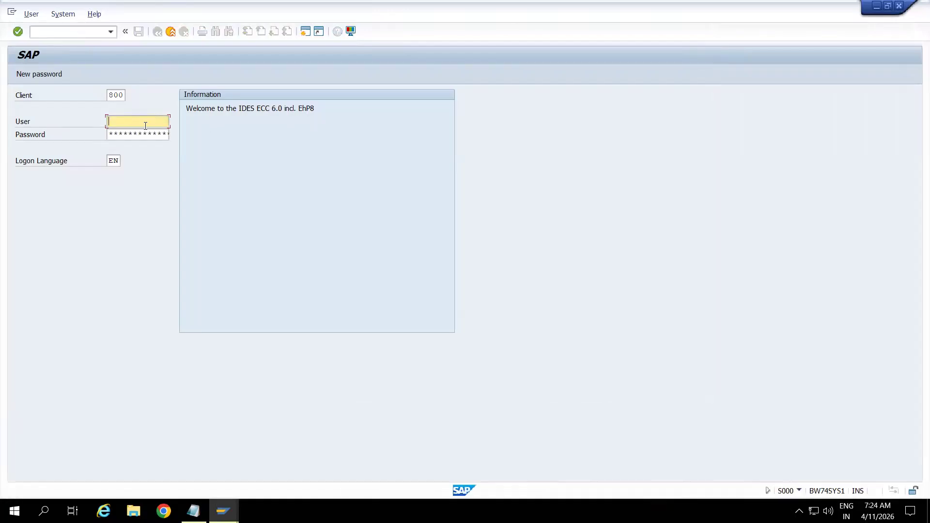
left_click(145, 125)
left_click(146, 129)
left_click(144, 135)
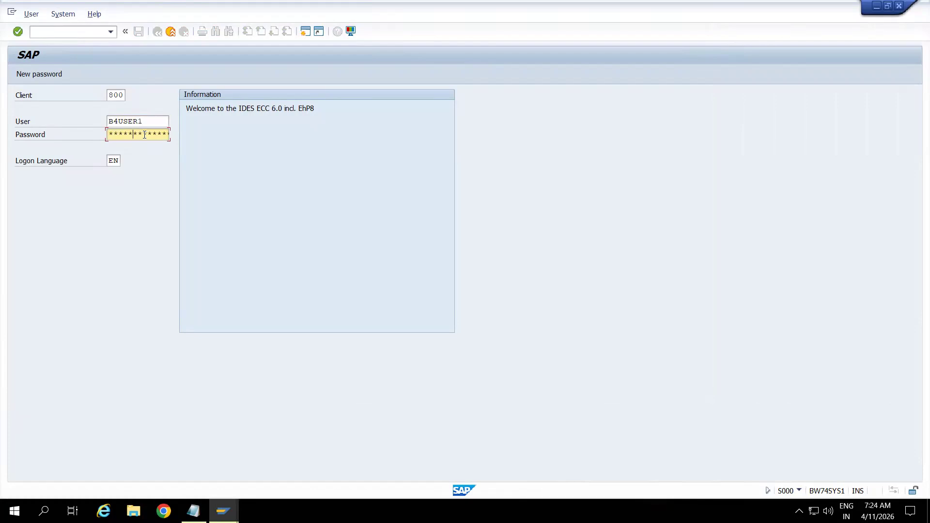
key("Return")
Open transaction SQ02 for InfoSet maintenance.
type("SQ02")
key("Return")
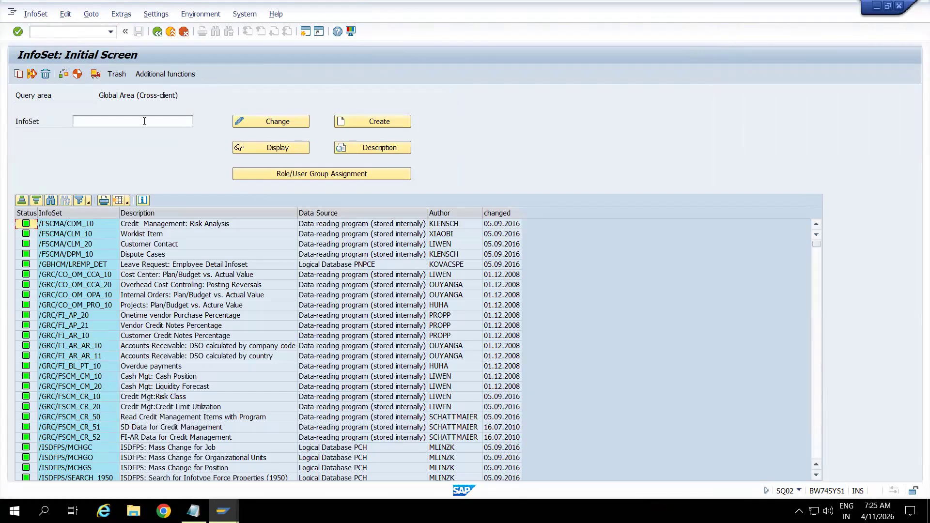
Start creating a new InfoSet with the technical name ZIS_MARA.
left_click(144, 121)
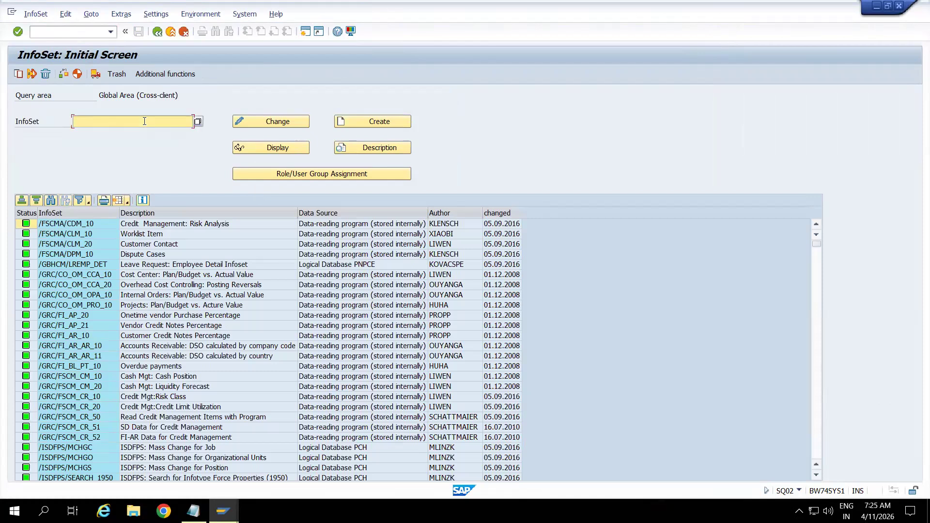
type("ZIS_")
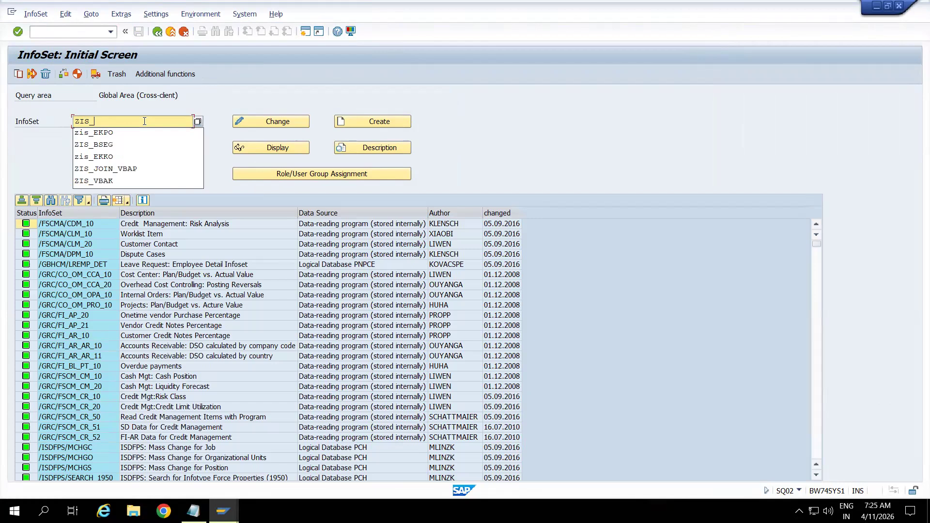
type("MARA")
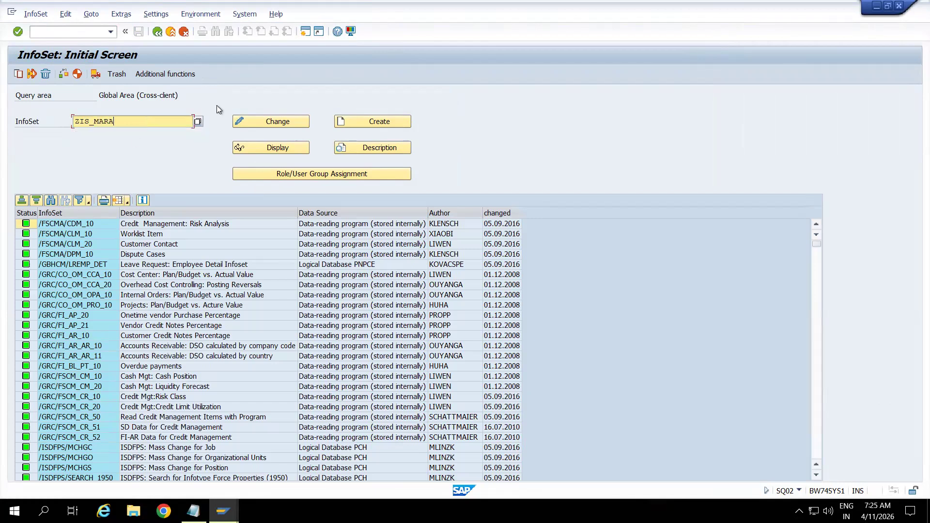
left_click(393, 123)
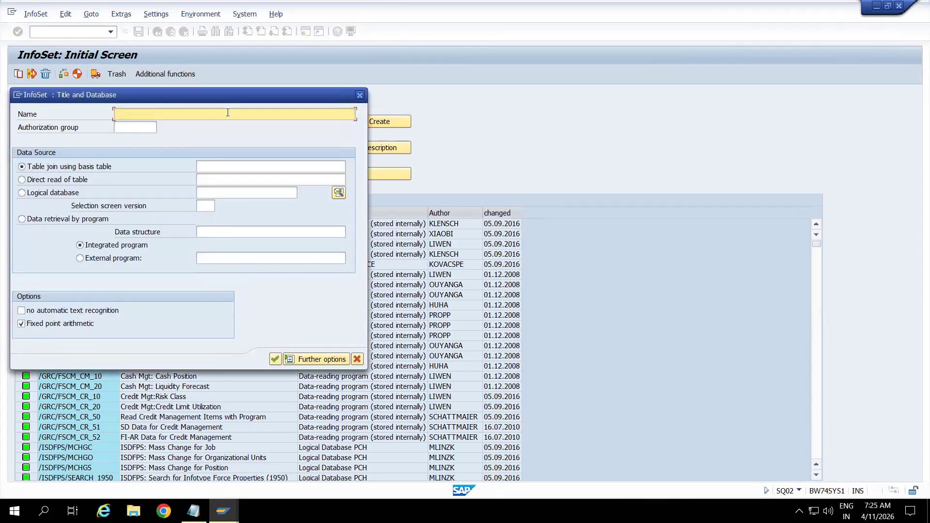
Name the InfoSet "MARA Table extraction", base it on a direct read of table MARA, and create empty field groups.
type("MARA Table extraction")
left_click(22, 179)
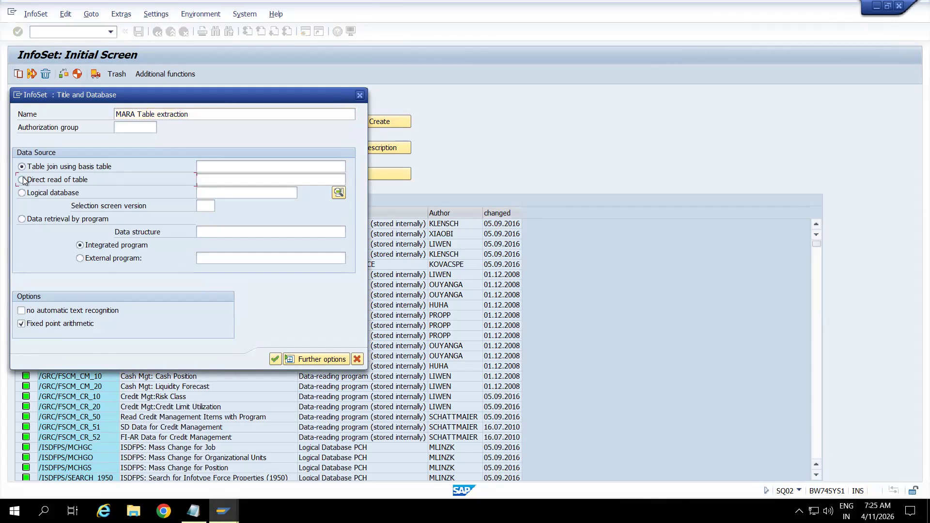
left_click(240, 178)
type("MARA")
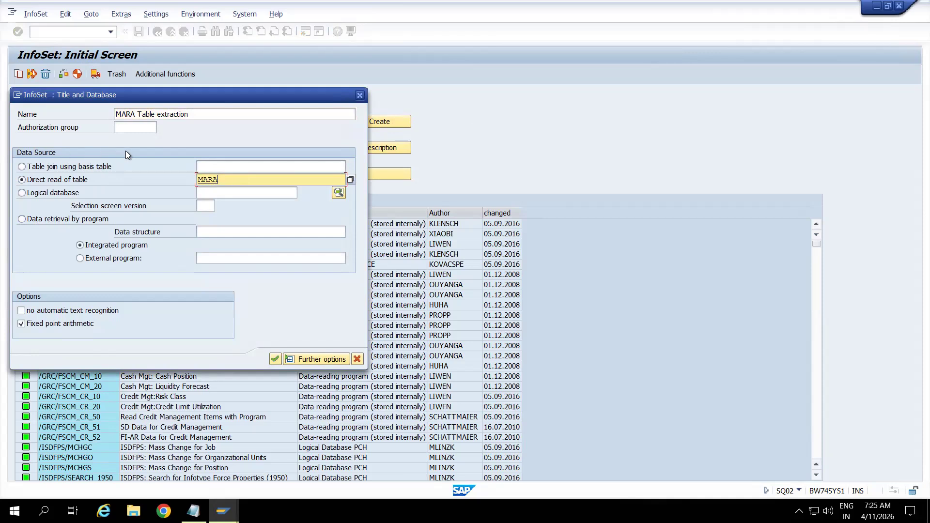
left_click_drag(218, 96, 576, 82)
left_click(645, 344)
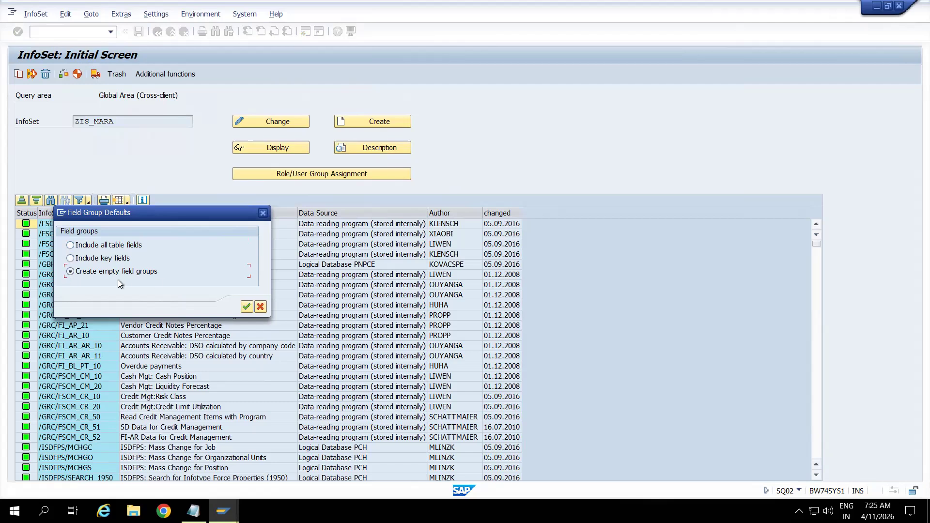
left_click(246, 307)
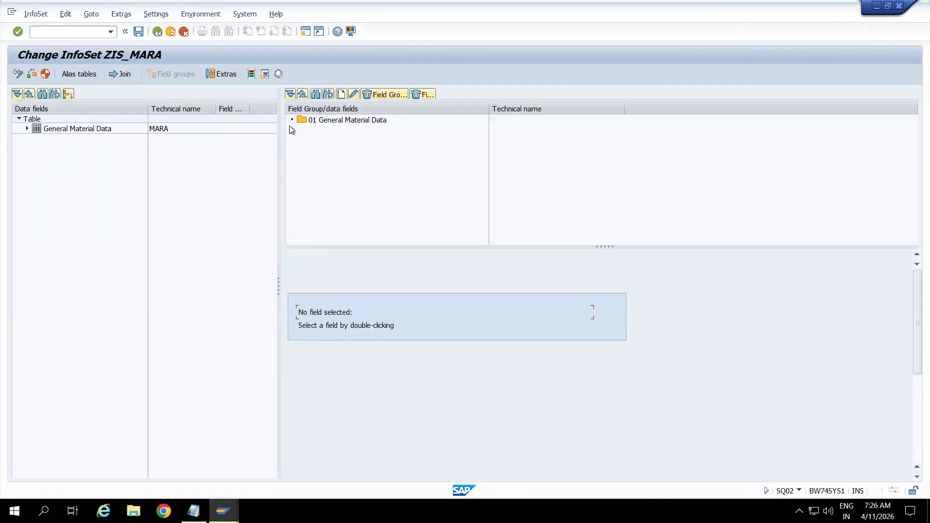
Add Material Number, Created On, Name of Person Who Created, Material Type and Material Group to field group 01, and expand the group.
left_click(27, 129)
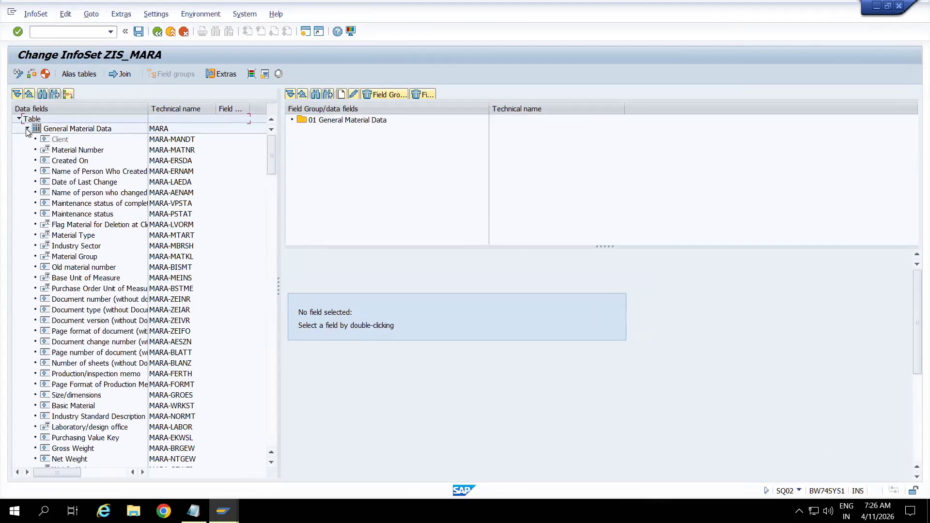
left_click(166, 139)
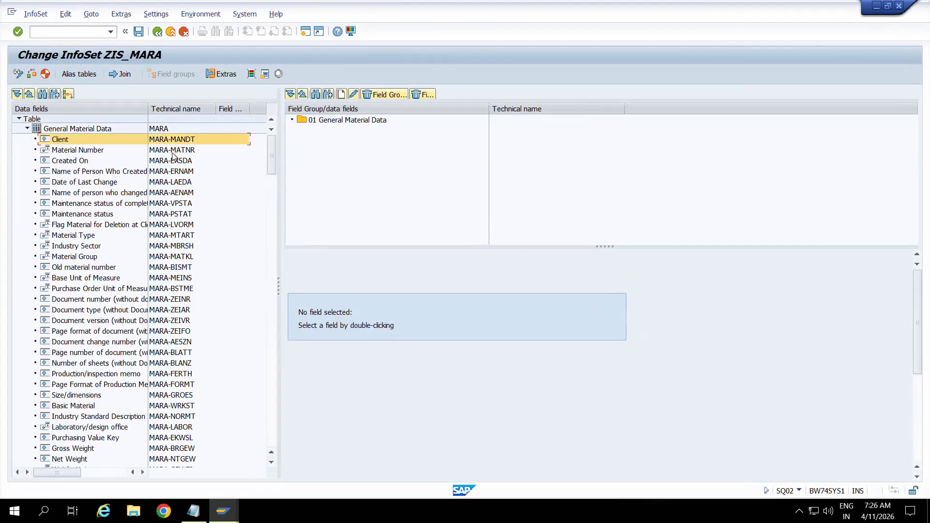
left_click(169, 150, "ctrl")
left_click(174, 171, "ctrl")
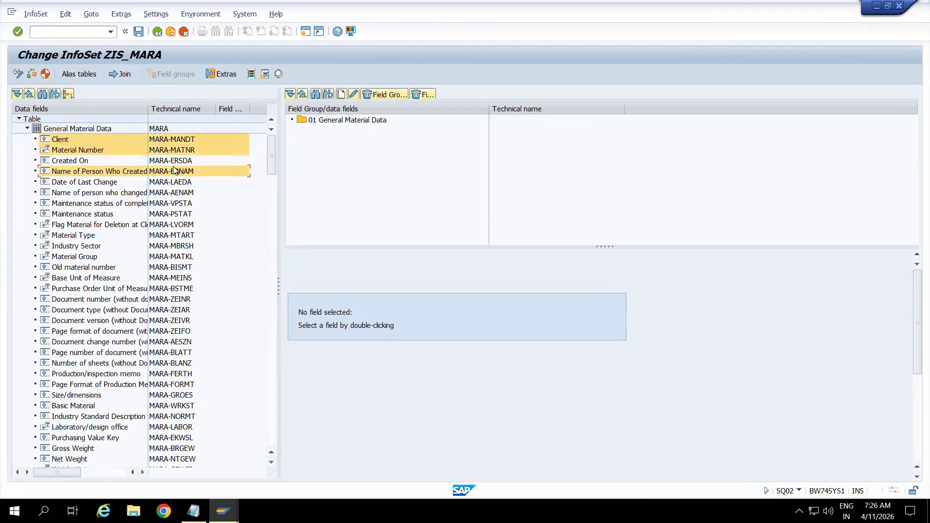
left_click(179, 162, "ctrl")
left_click(181, 170, "ctrl")
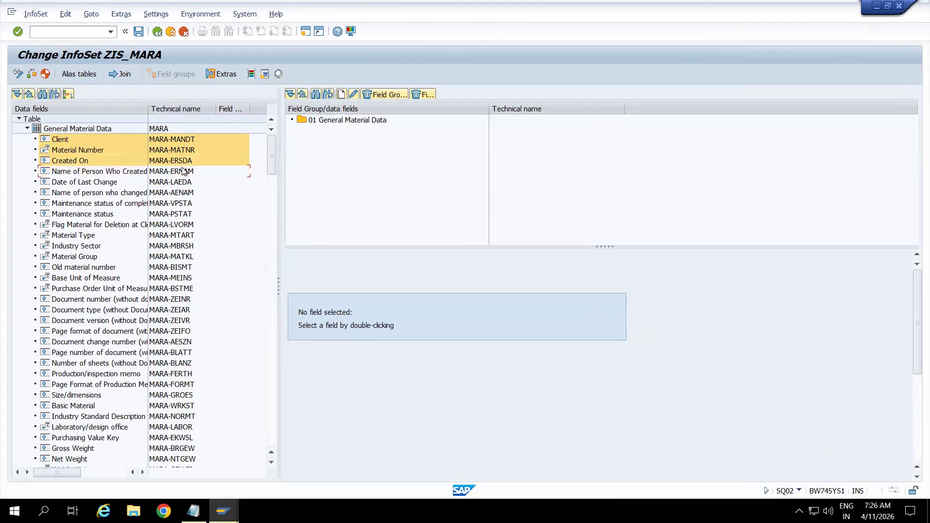
left_click(173, 175, "ctrl")
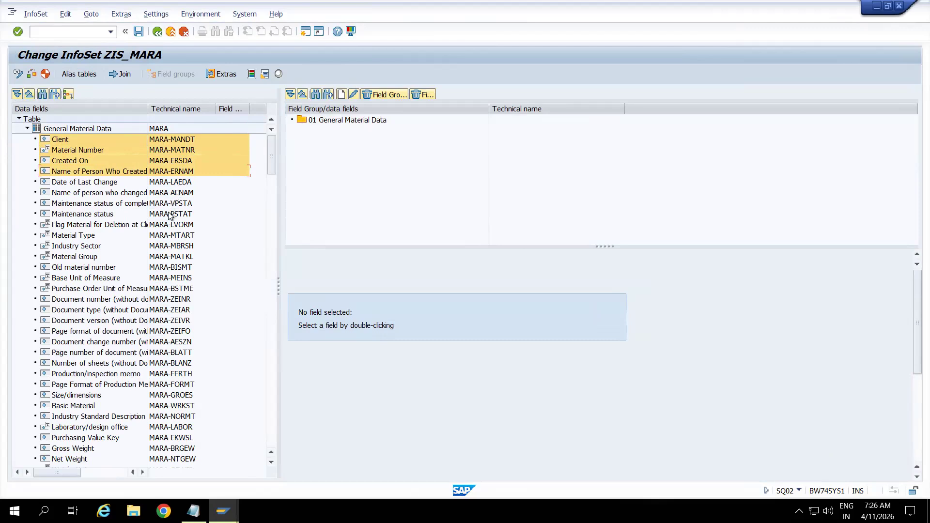
left_click(172, 237, "ctrl")
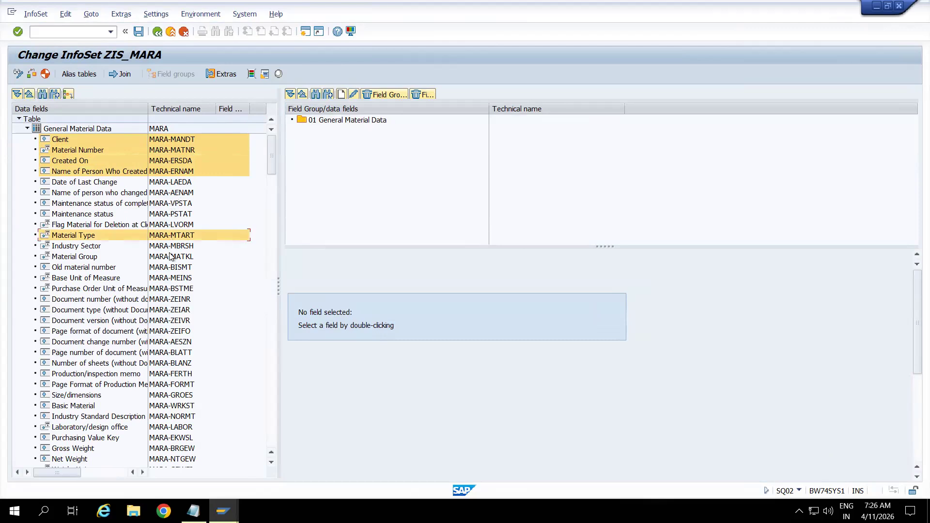
left_click(170, 257, "ctrl")
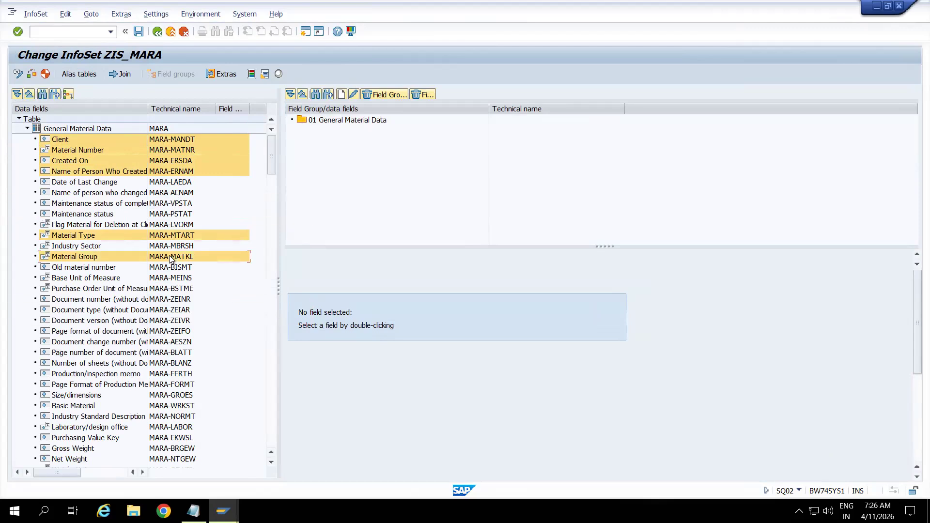
left_click_drag(170, 257, 355, 209)
left_click_drag(196, 172, 366, 122)
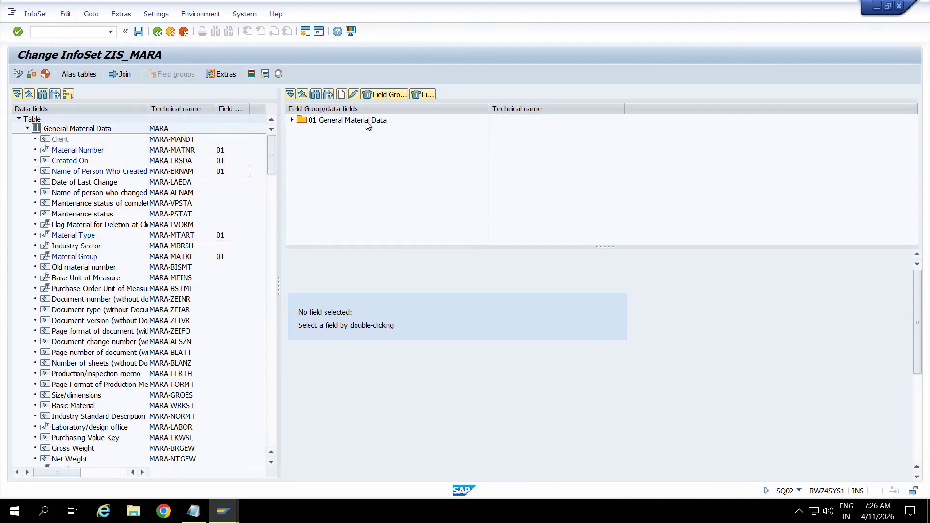
left_click(292, 119)
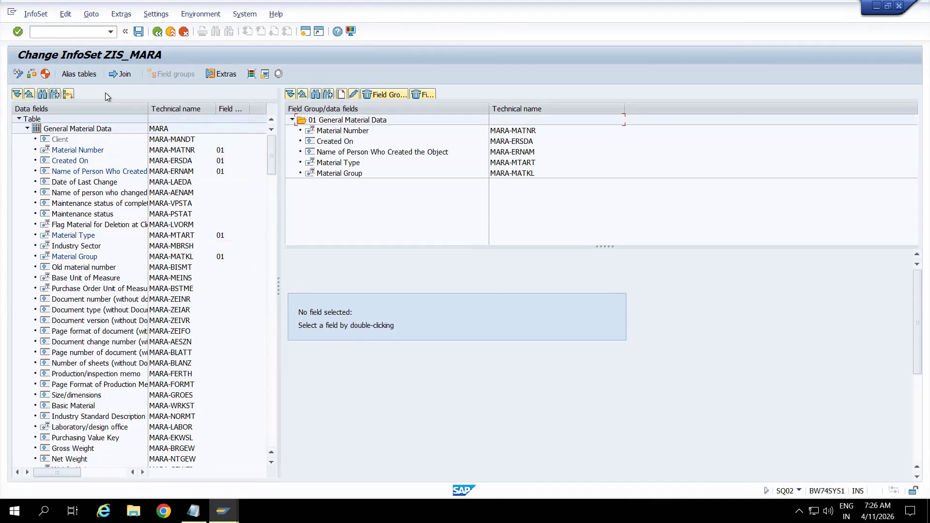
Generate the InfoSet and save its object directory entry in package Zbw.
left_click(45, 75)
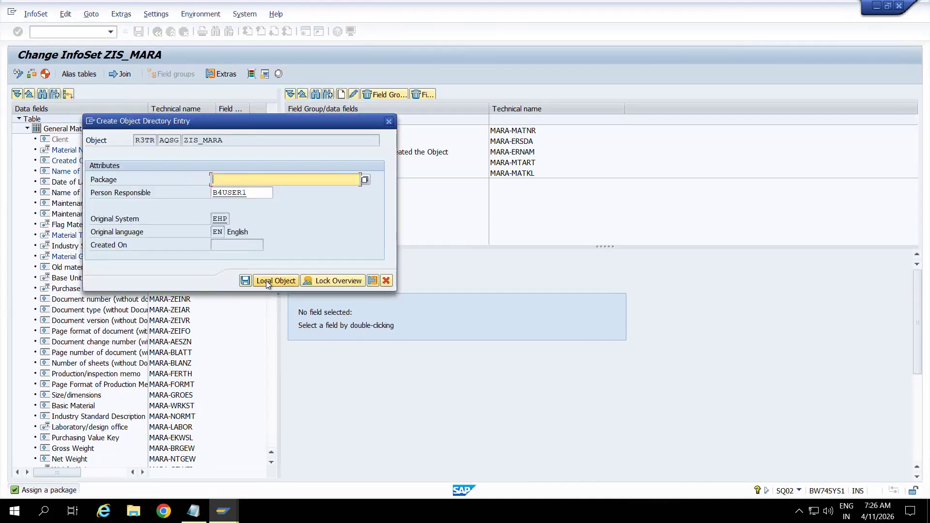
left_click(254, 176)
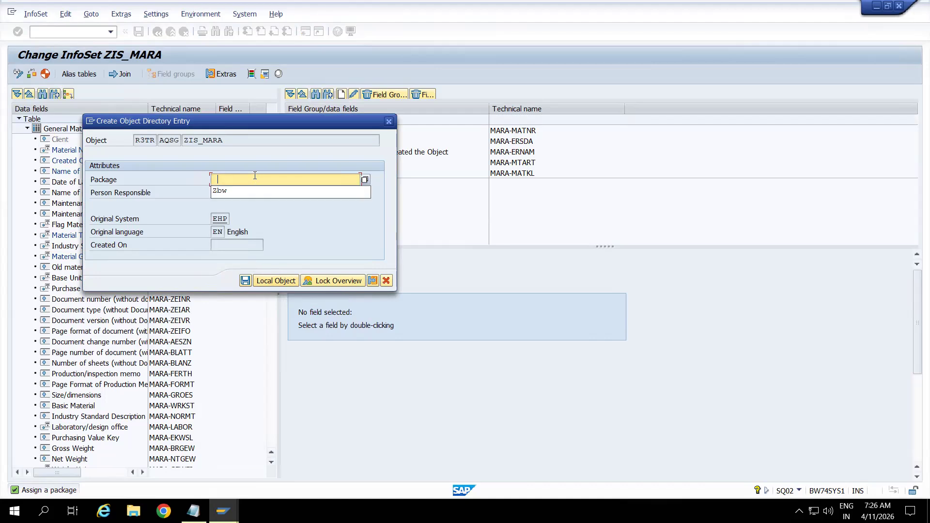
left_click(221, 192)
left_click(246, 281)
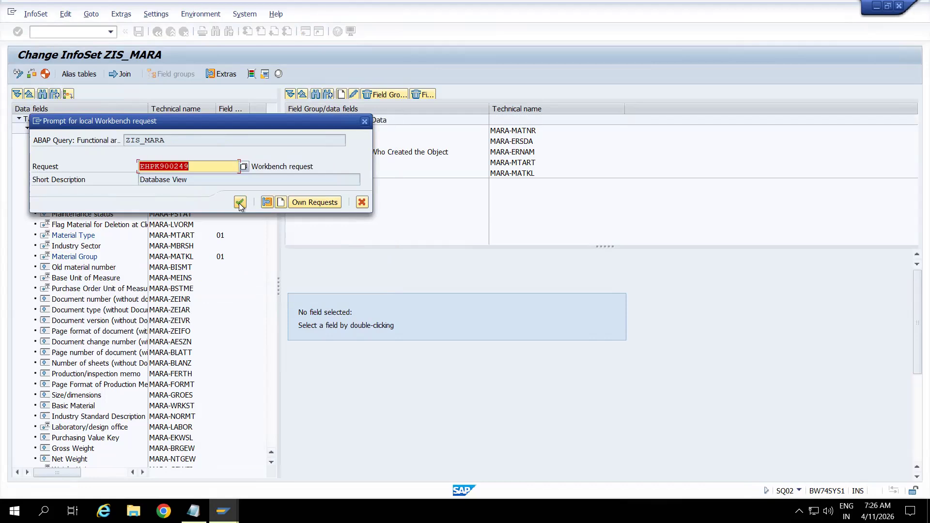
Create a workbench request described "Infoset based on MARA table", assign the InfoSet to it, and return to the InfoSet initial screen.
left_click(280, 202)
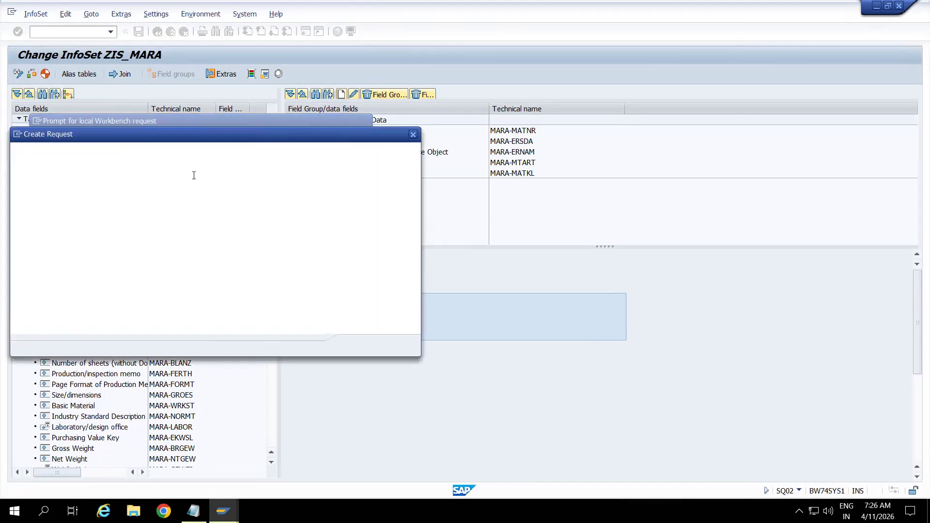
type("Infoset")
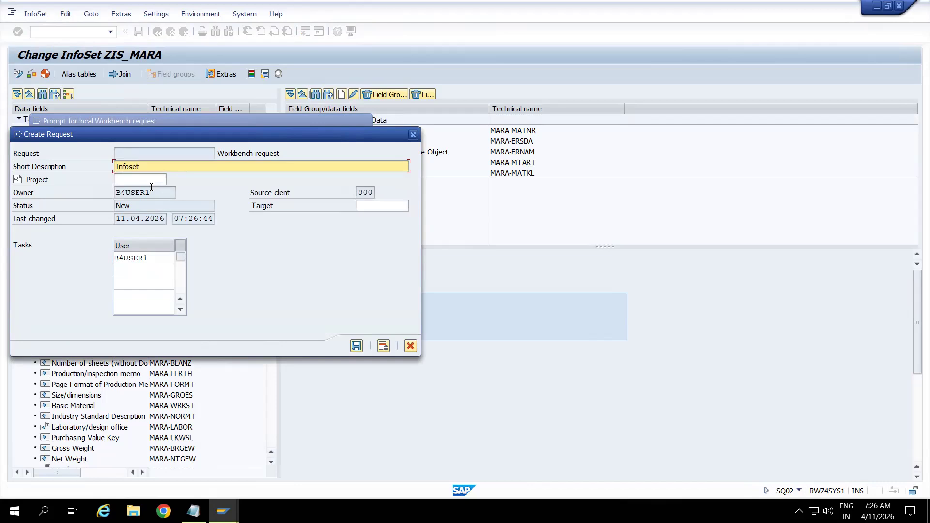
type(" based on MARA table")
left_click(357, 346)
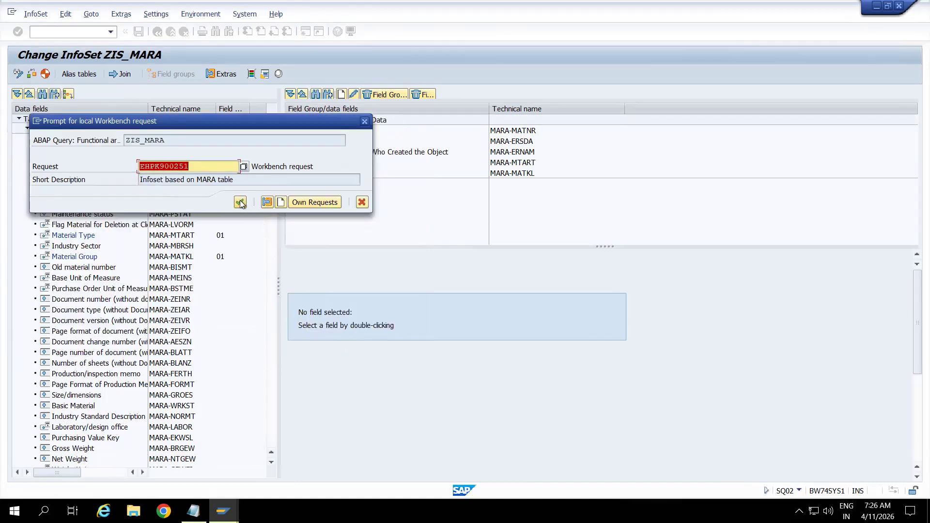
left_click(241, 203)
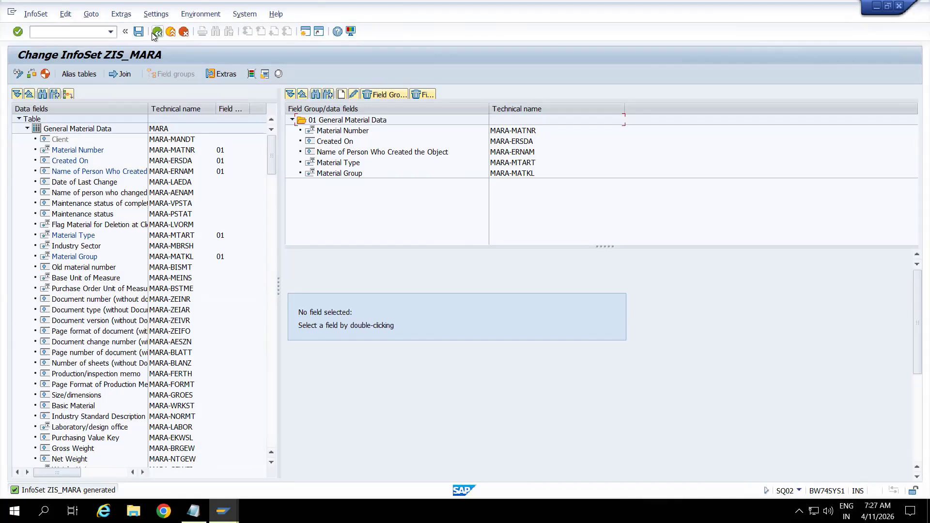
left_click(153, 35)
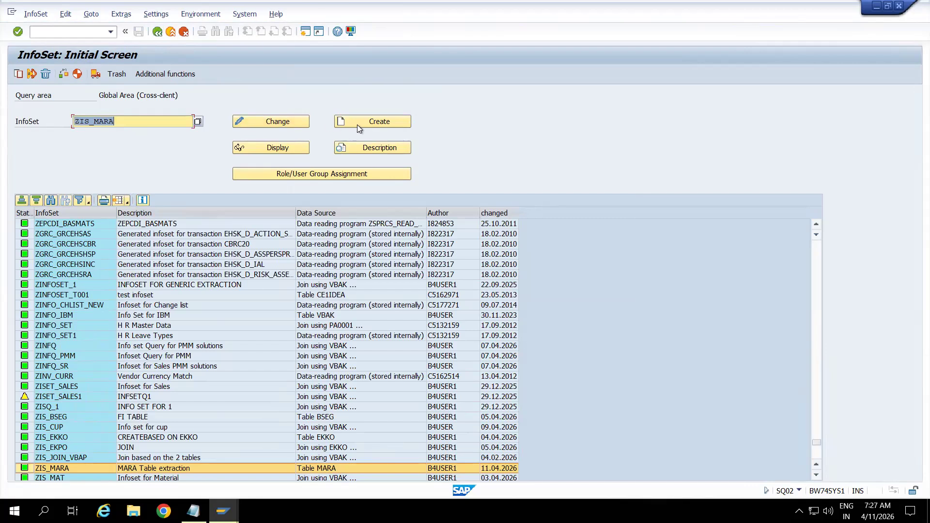
Display InfoSet ZIS_MARA and expand its 01 General Material Data field group to review the assigned fields.
left_click(280, 150)
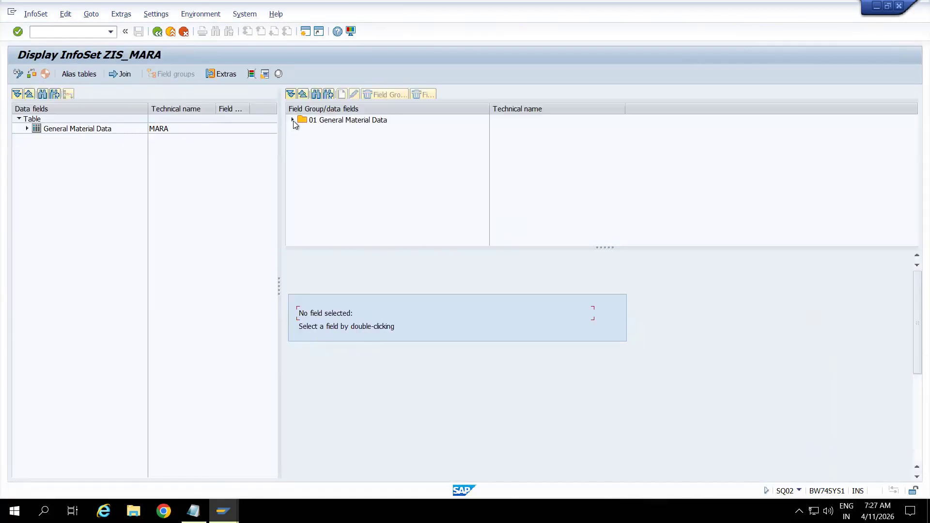
left_click(292, 120)
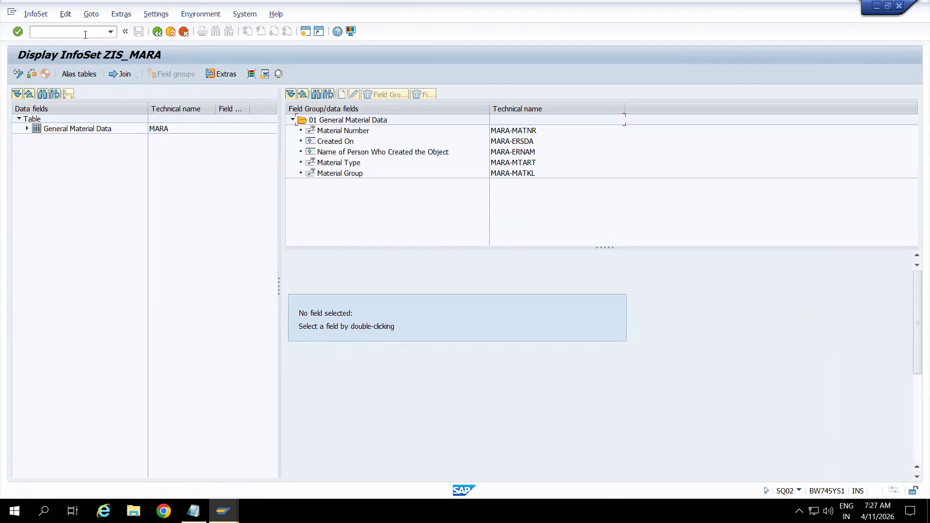
Open transaction RSO2 and start creating a Master Data Attributes DataSource named ZDS_MARA2.
type("/nrso2")
key("Return")
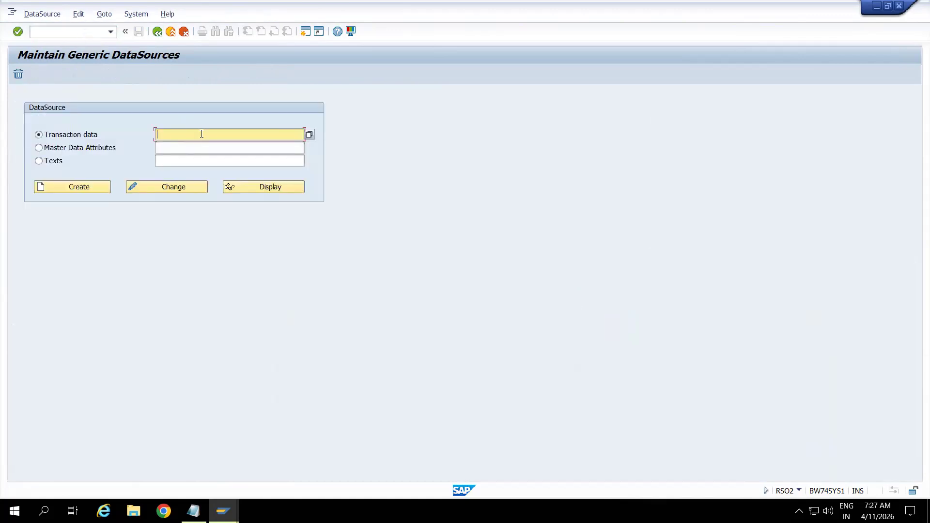
left_click(93, 150)
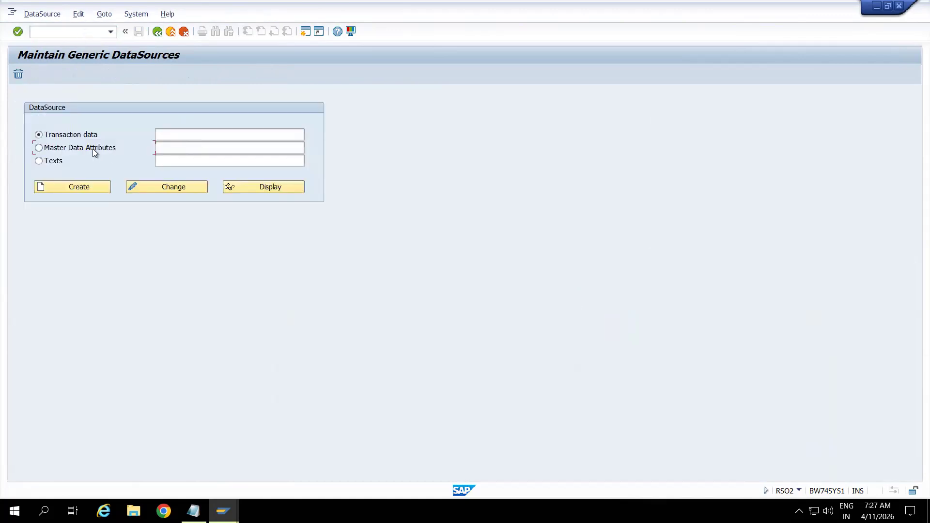
left_click(172, 146)
type("ZDS_")
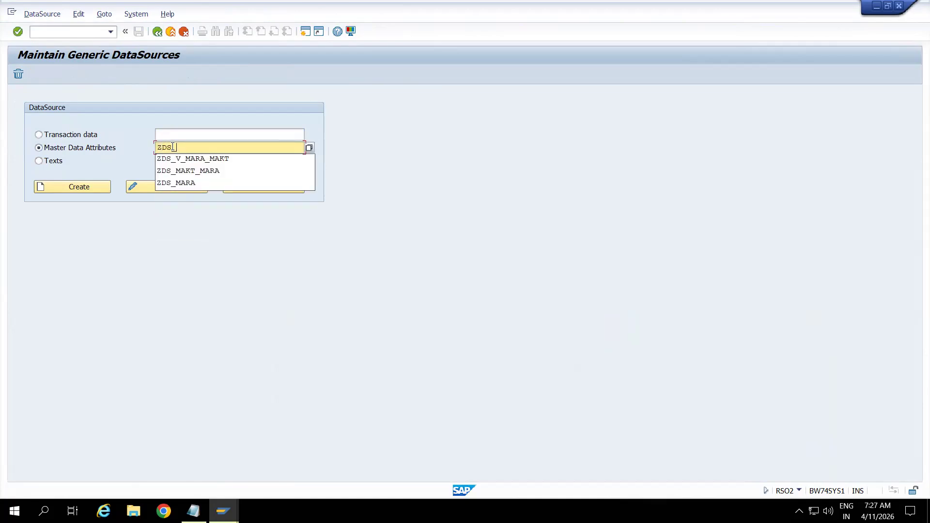
type("MARA2")
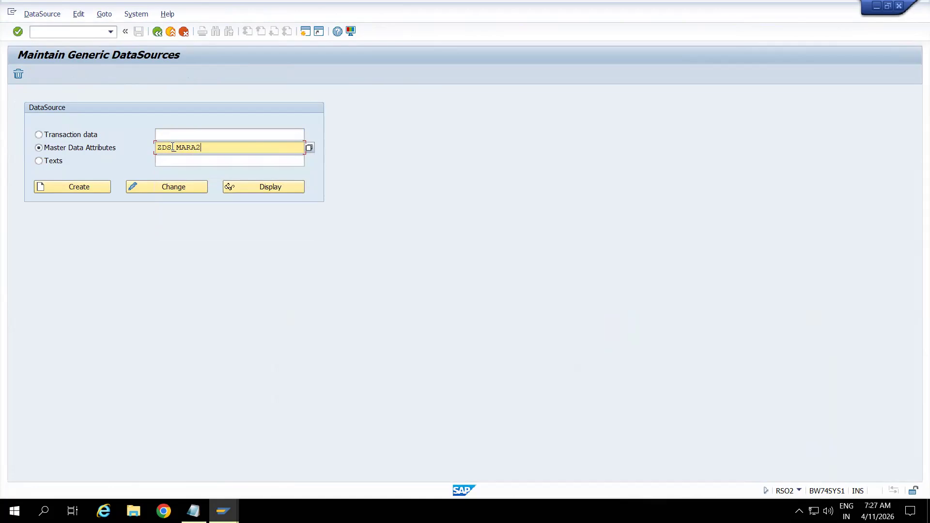
left_click(92, 188)
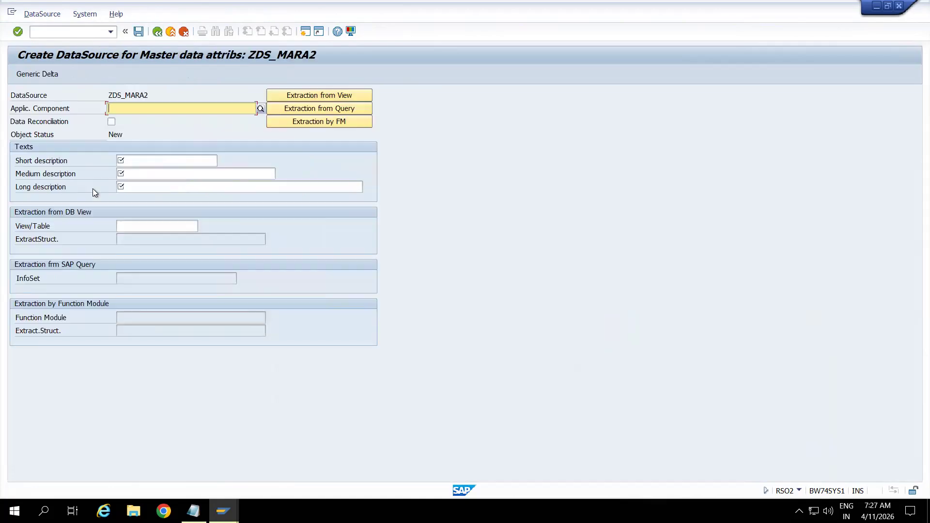
Set the DataSource's application component to MM-IO and its short, medium and long descriptions to MARA.
type("MM")
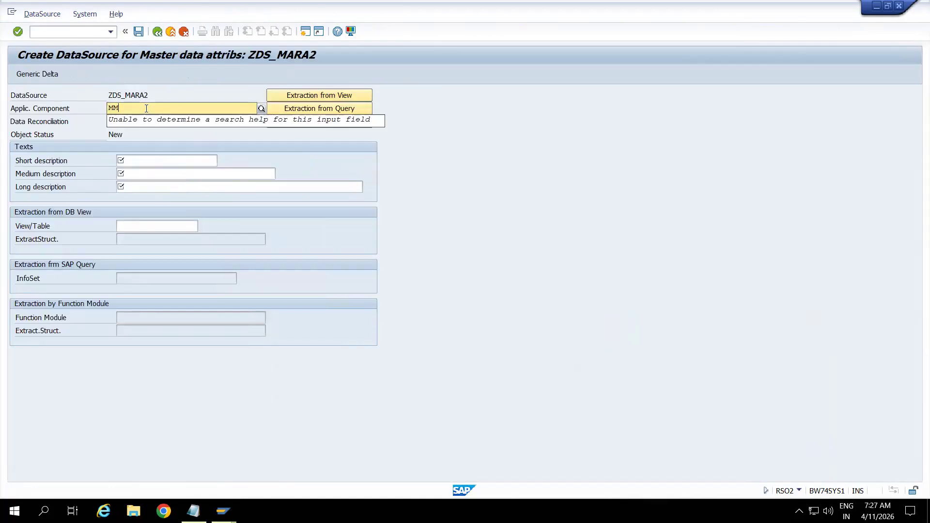
type("-IO")
left_click(163, 159)
type("MARA")
key("Return")
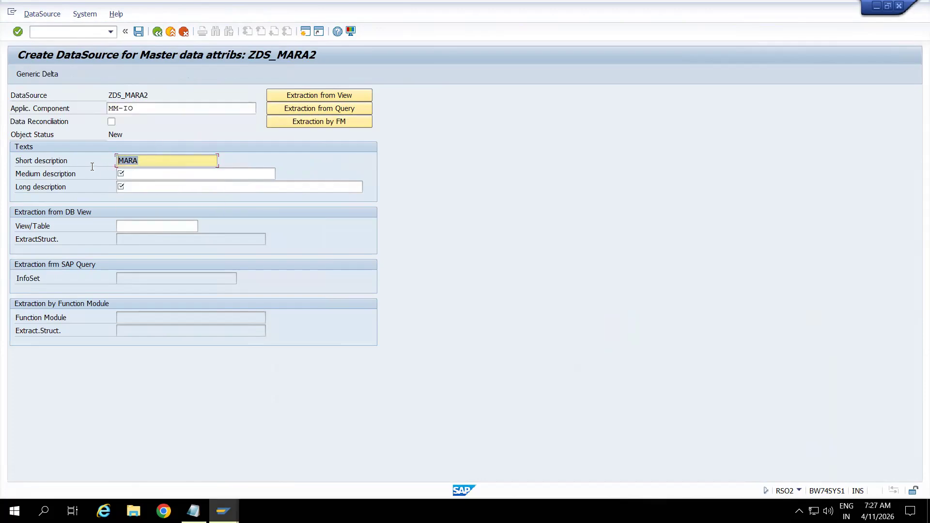
left_click(154, 175)
type("MARA")
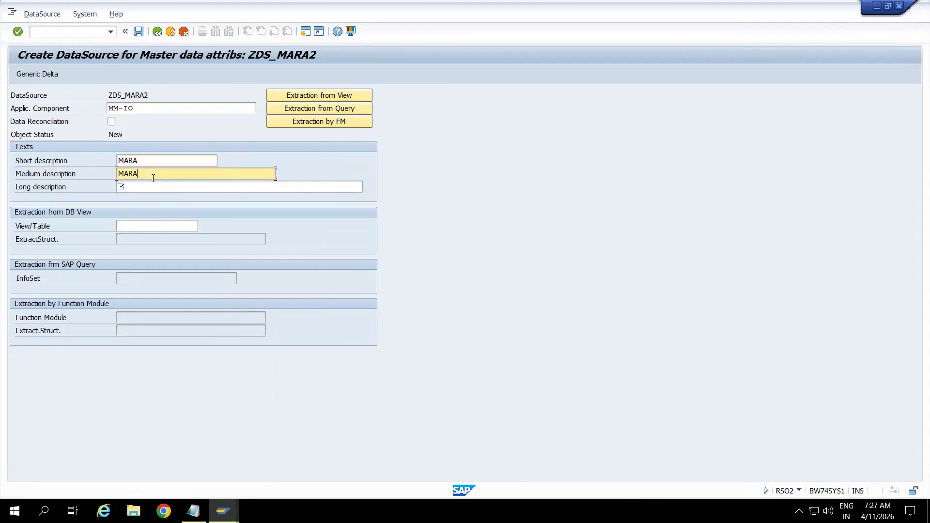
left_click(160, 187)
type("MARA")
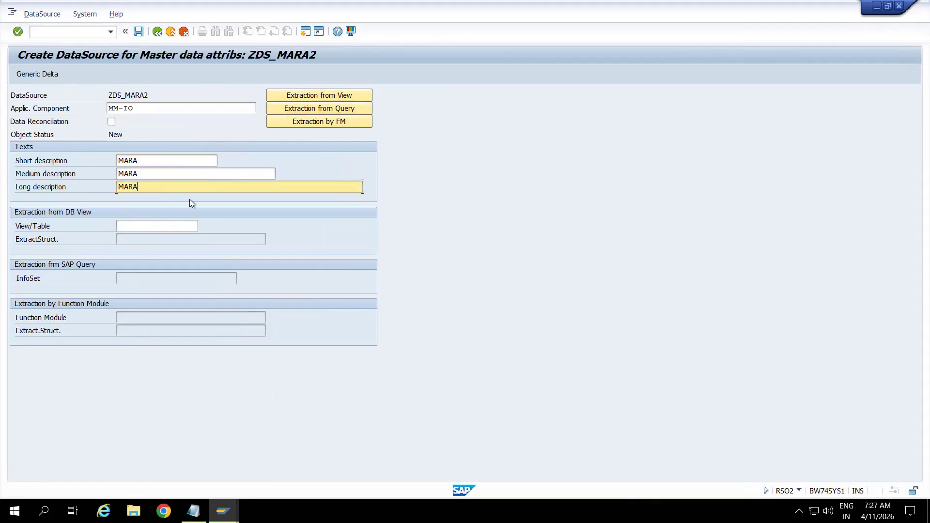
Switch the DataSource to extraction from an SAP Query and assign InfoSet ZIS_MARA to it.
left_click(140, 228)
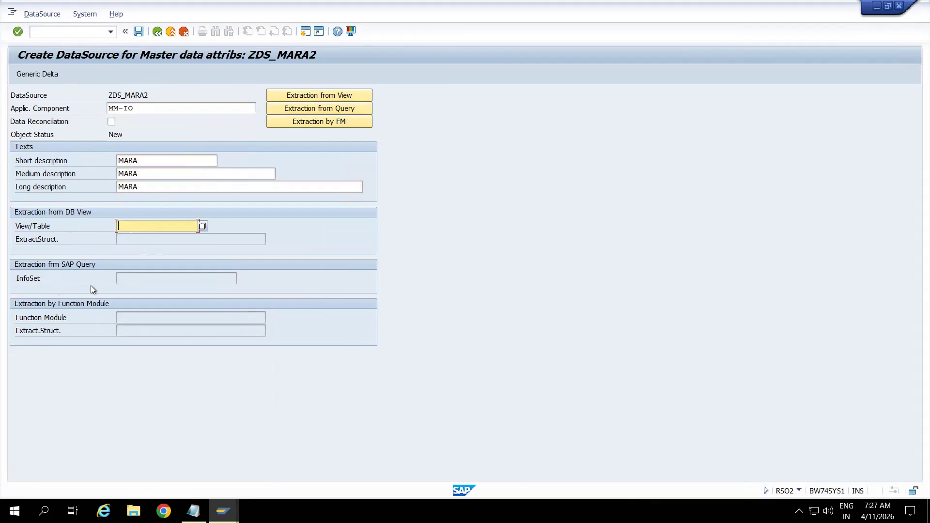
left_click(296, 107)
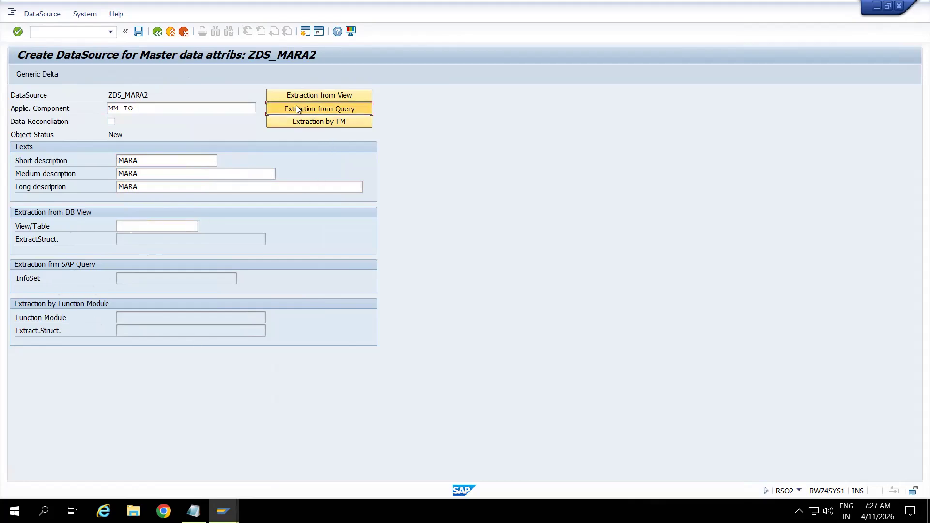
left_click(133, 278)
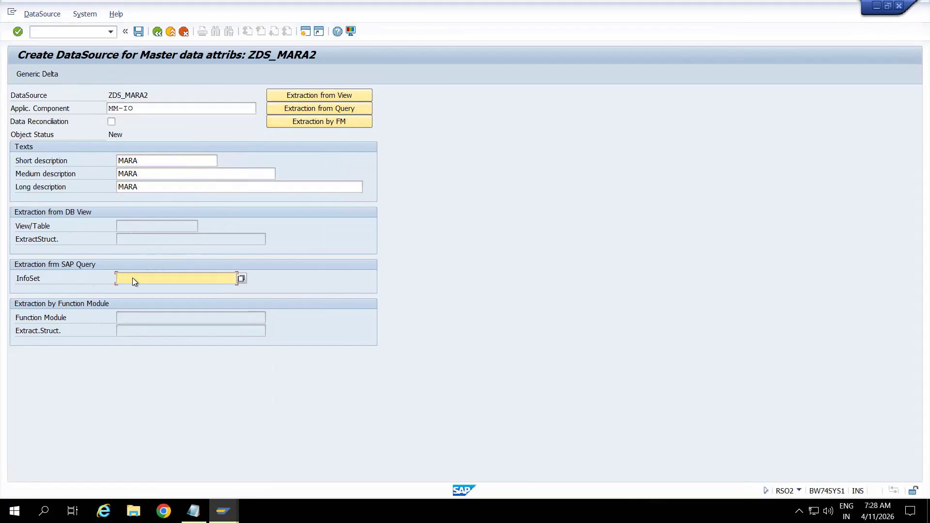
key("alt+Tab")
left_click(132, 278)
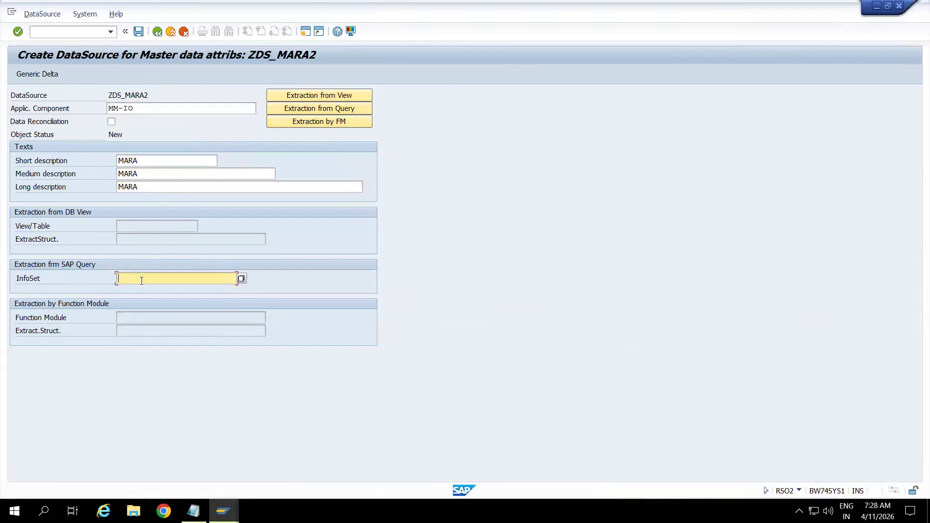
type("ZIS")
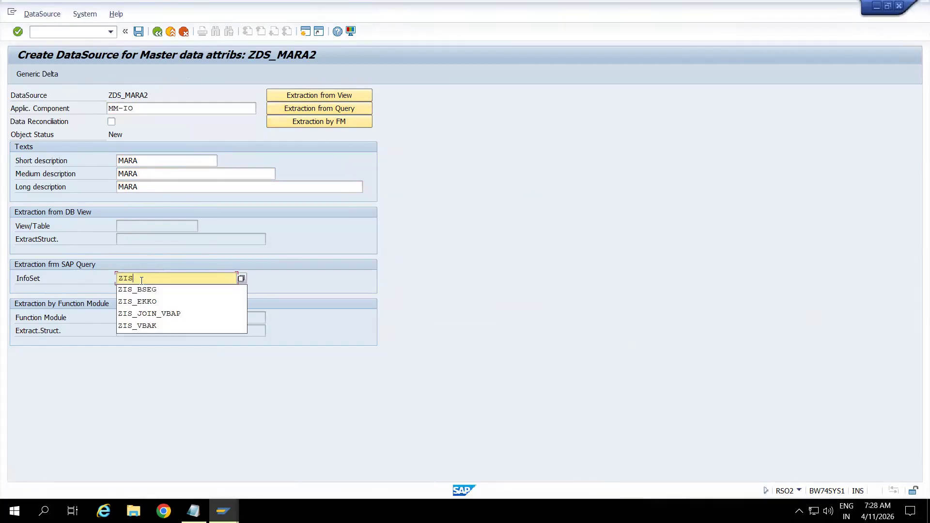
type("_MARTA")
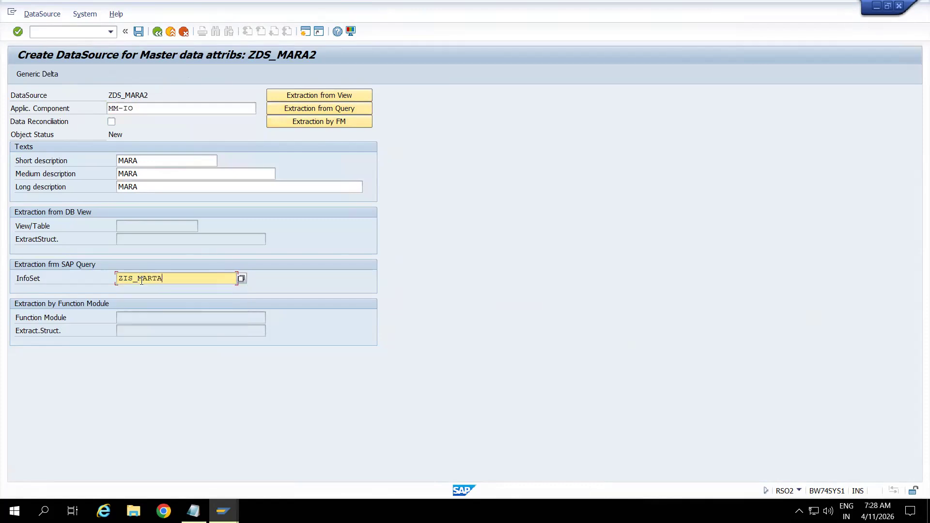
key("Return")
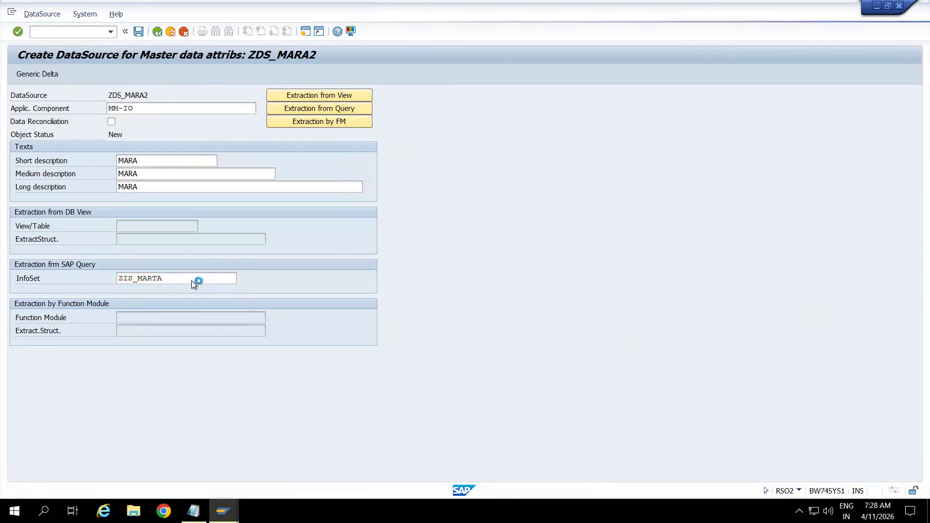
left_click(171, 280)
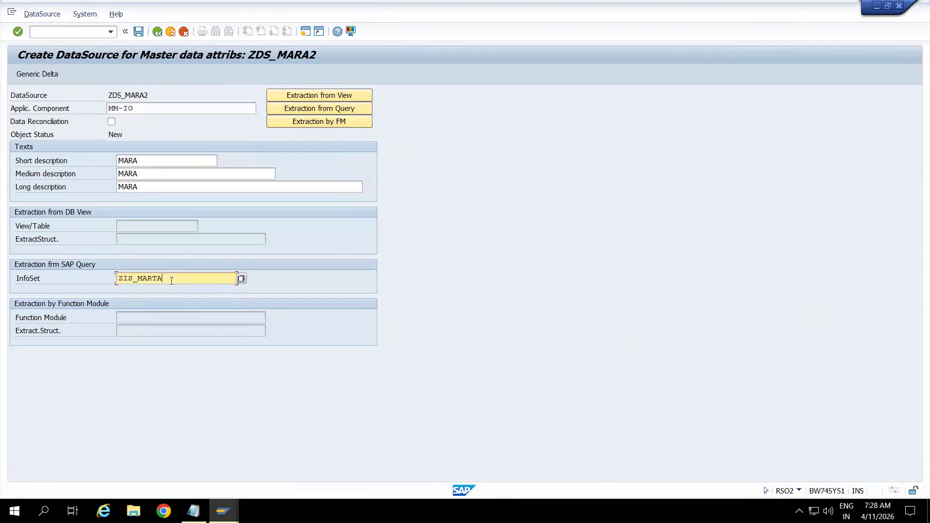
key("BackSpace")
key("BackSpace")
key("BackSpace")
type("RA")
key("Return")
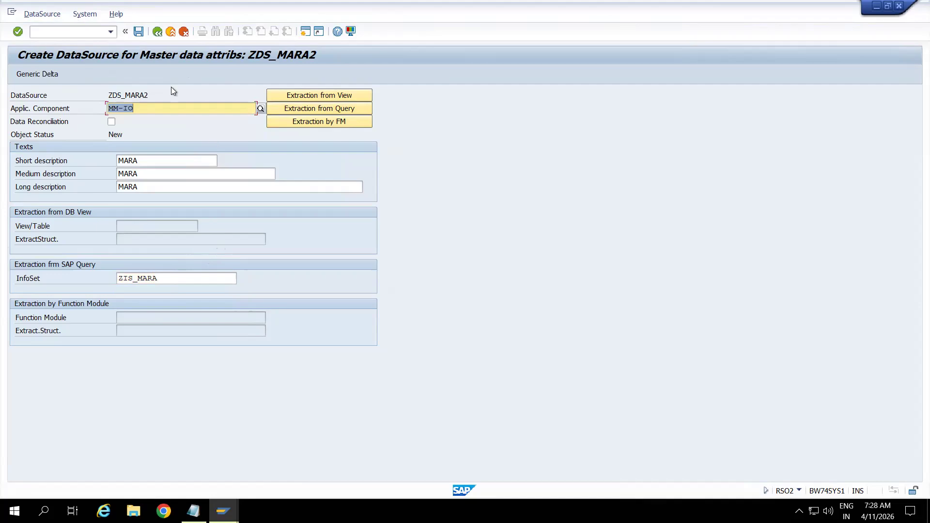
Save the DataSource and its extract structure in package ZBW under the workbench request "Infoset based on MARA table".
left_click(138, 32)
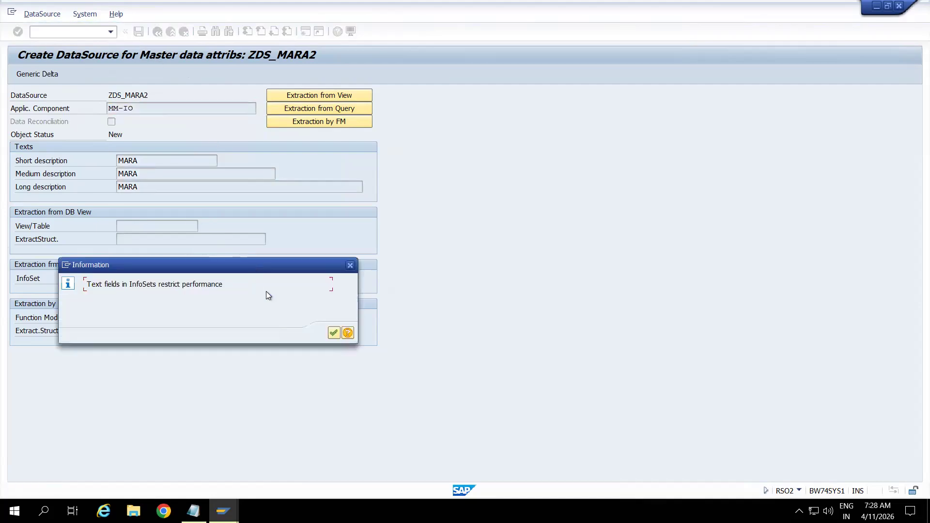
key("Return")
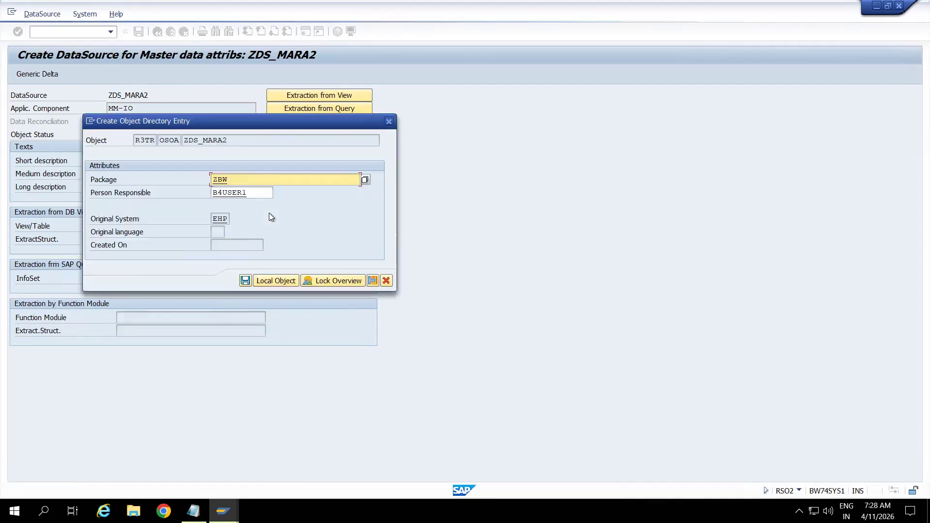
left_click(245, 281)
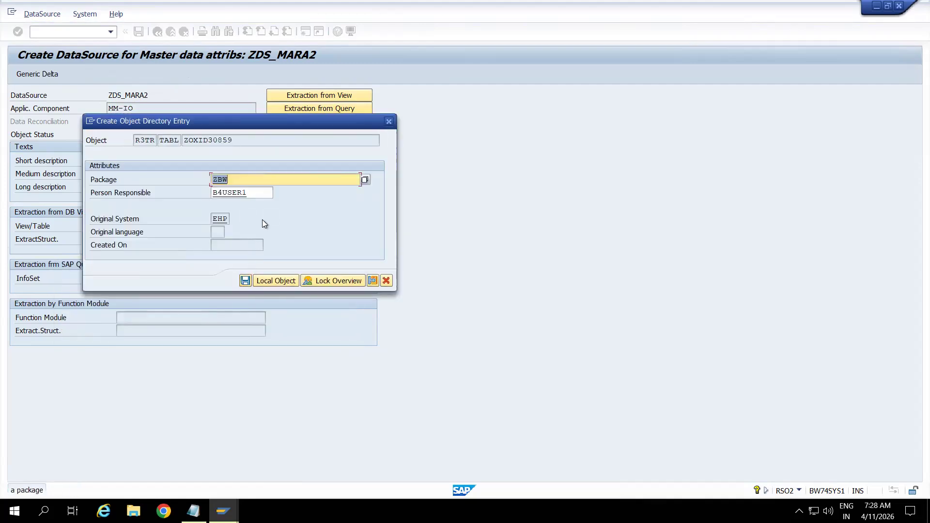
left_click(246, 281)
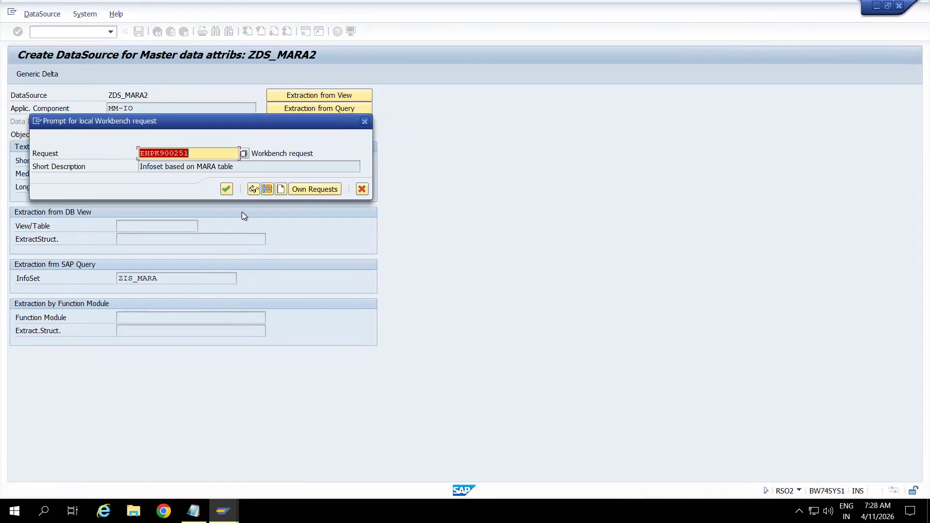
left_click(227, 189)
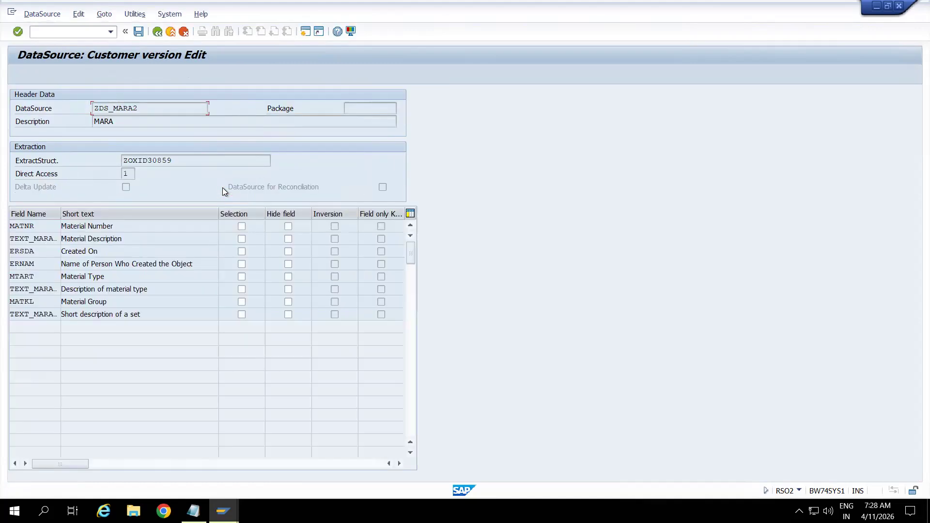
Mark the Material Number field MATNR as a selection field and save the DataSource's customer version.
left_click(242, 226)
left_click(136, 34)
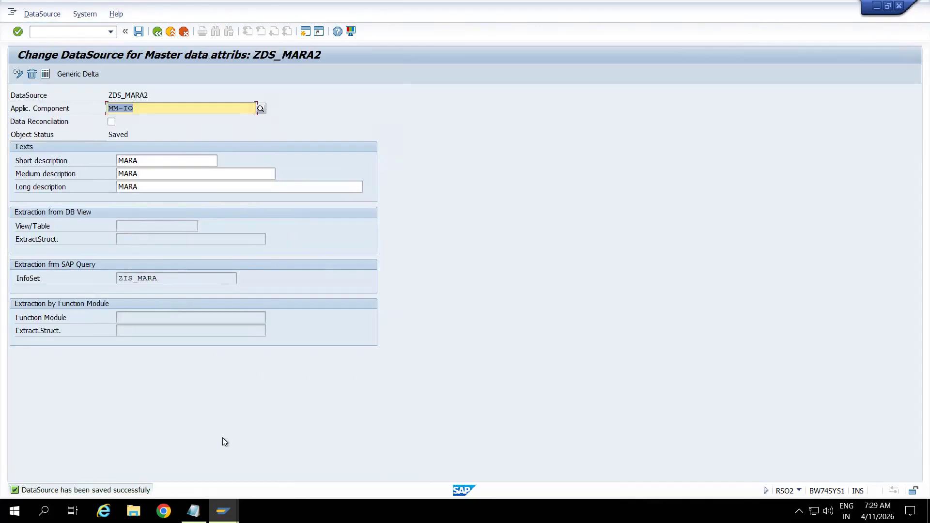
Copy the DataSource name ZDS_MARA2 and open transaction RSA6.
left_click(149, 95)
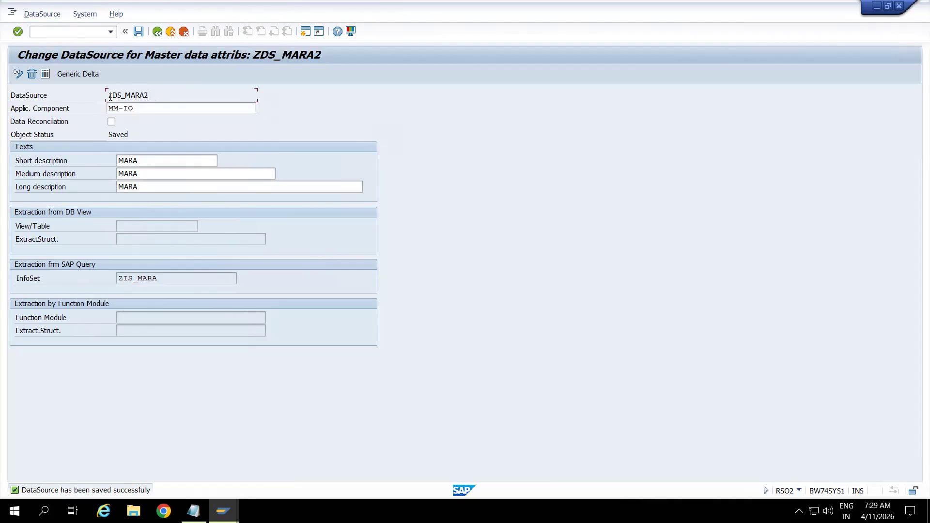
left_click_drag(109, 94, 156, 94)
key("ctrl+c")
left_click(156, 94)
type("/nrsa")
type("3")
key("Return")
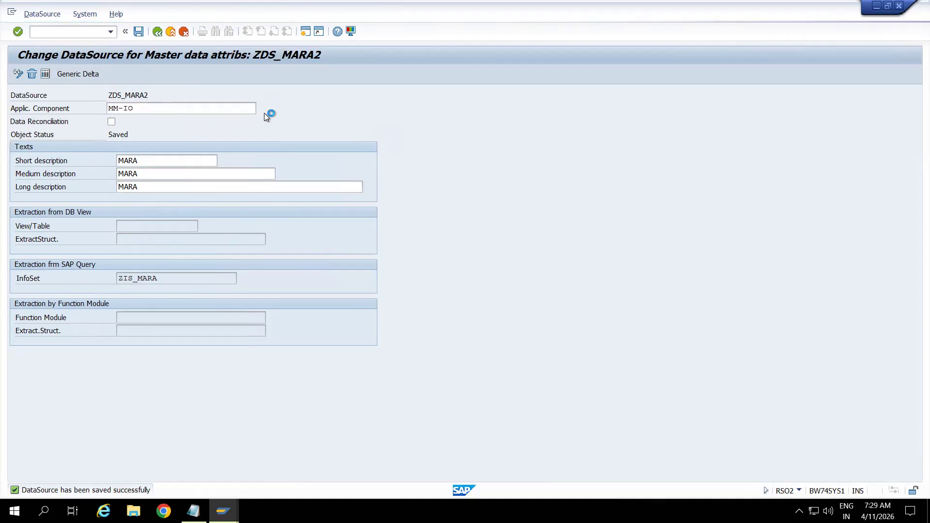
Expand SAP-R/3, Materials Management and MM-IO in the application hierarchy and look through the list for DataSource ZDS_MARA2.
left_click(39, 123)
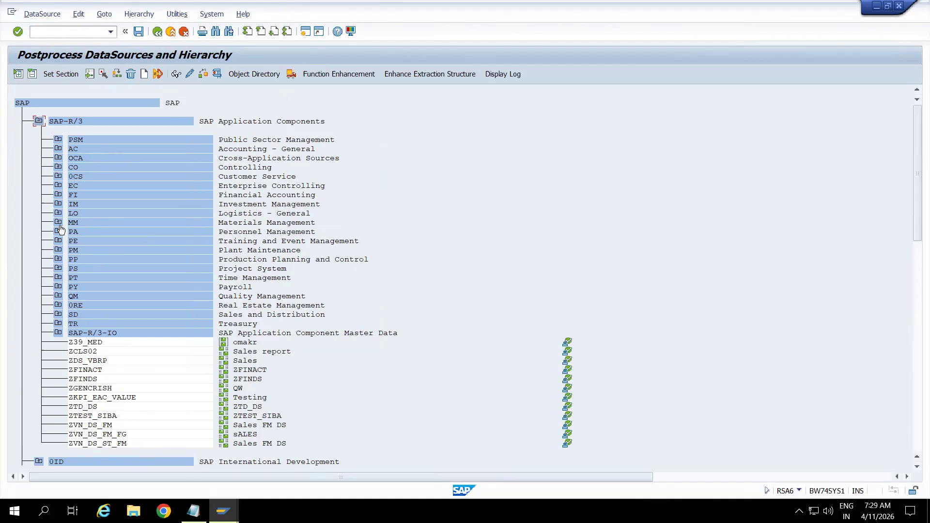
left_click(57, 223)
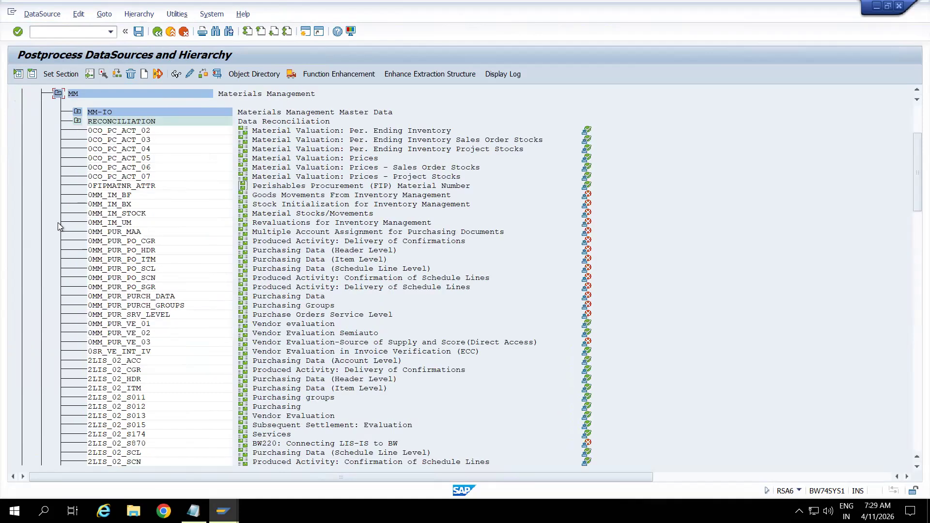
left_click(78, 112)
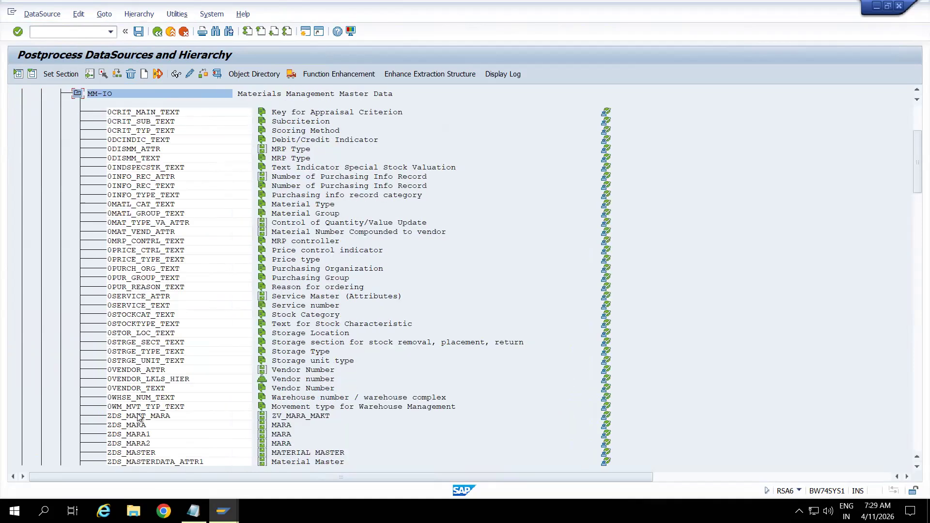
left_click(914, 326)
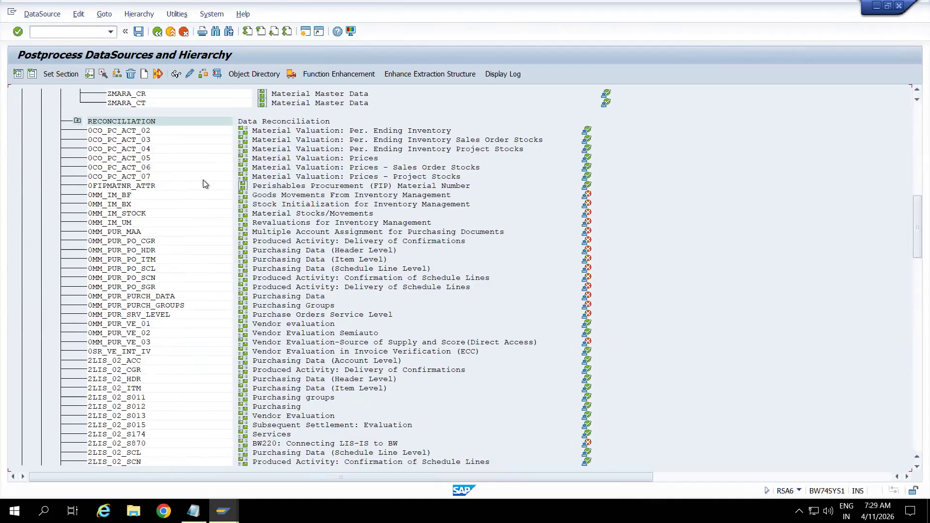
left_click(914, 91)
left_click(914, 91)
left_click(916, 90)
left_click(917, 90)
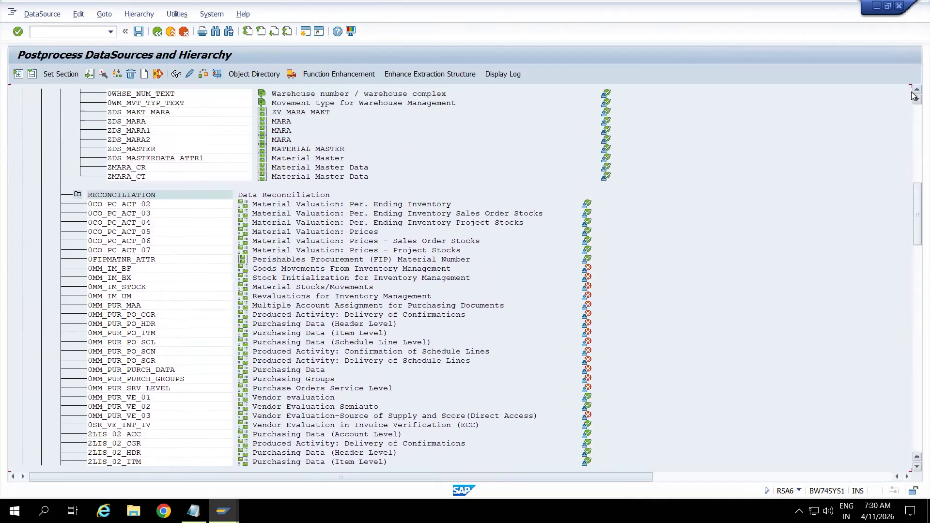
Search the DataSource hierarchy for ZDS_MARA2 and jump to its entry in the list.
left_click(148, 133)
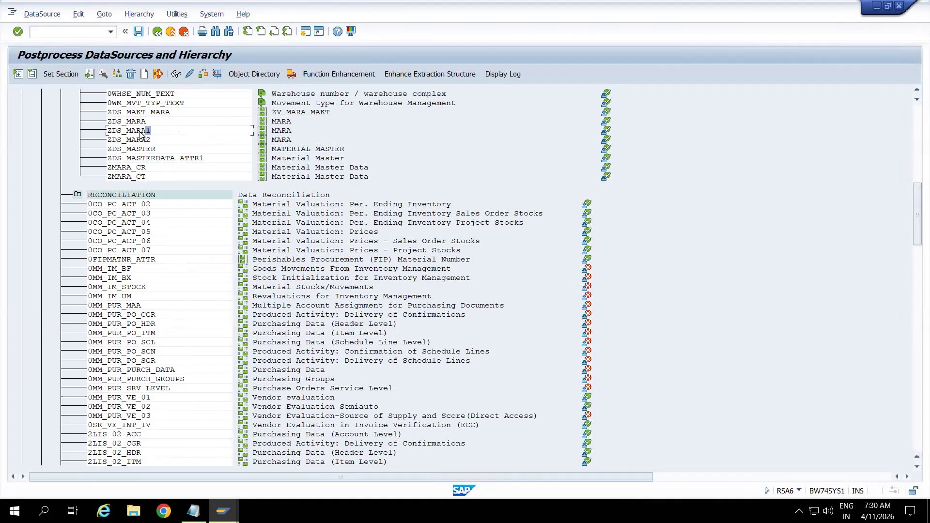
key("ctrl+f")
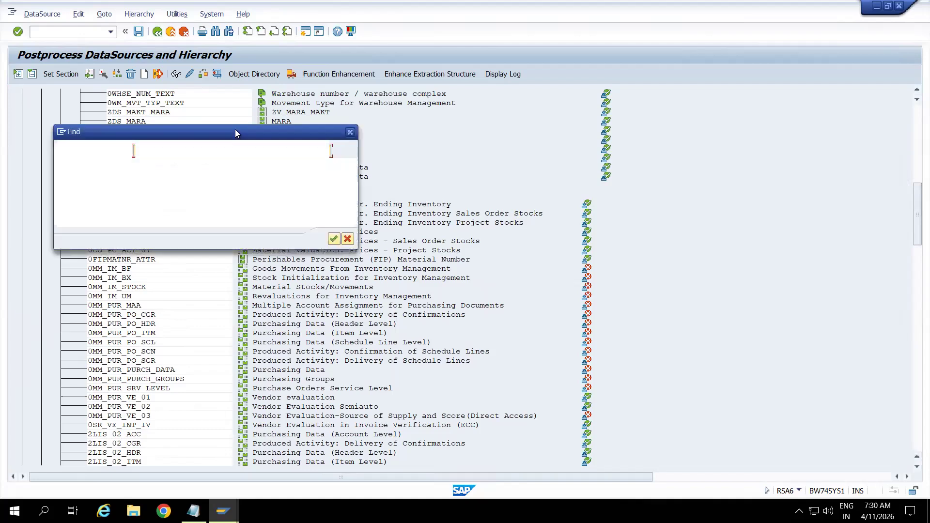
key("ctrl+v")
left_click_drag(237, 133, 406, 166)
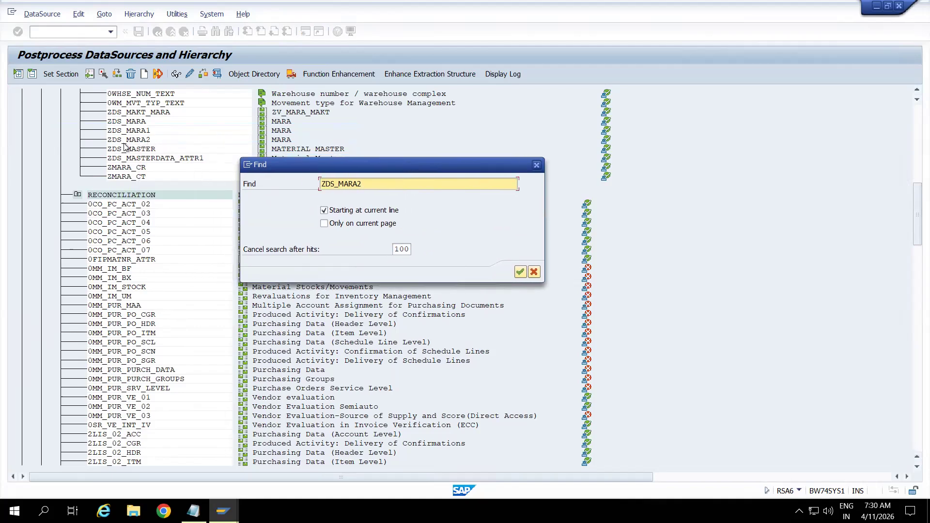
key("Return")
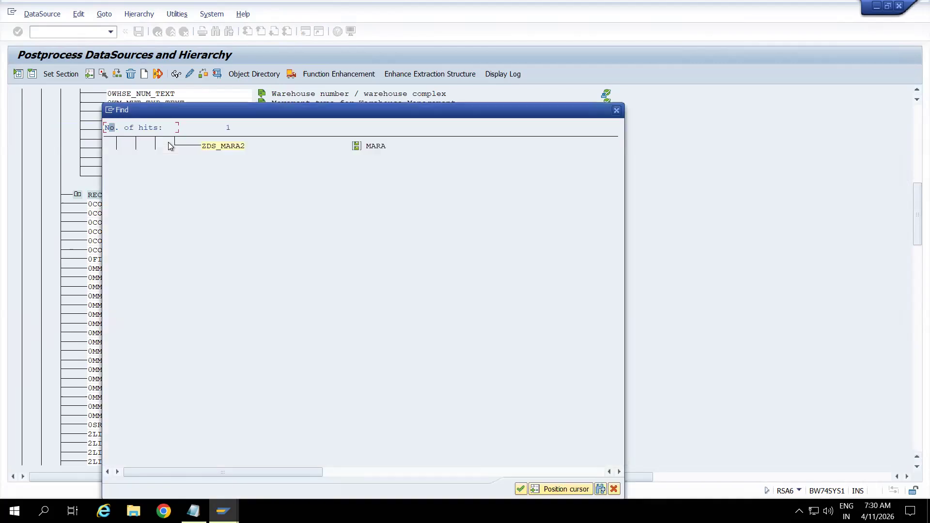
double_click(232, 147)
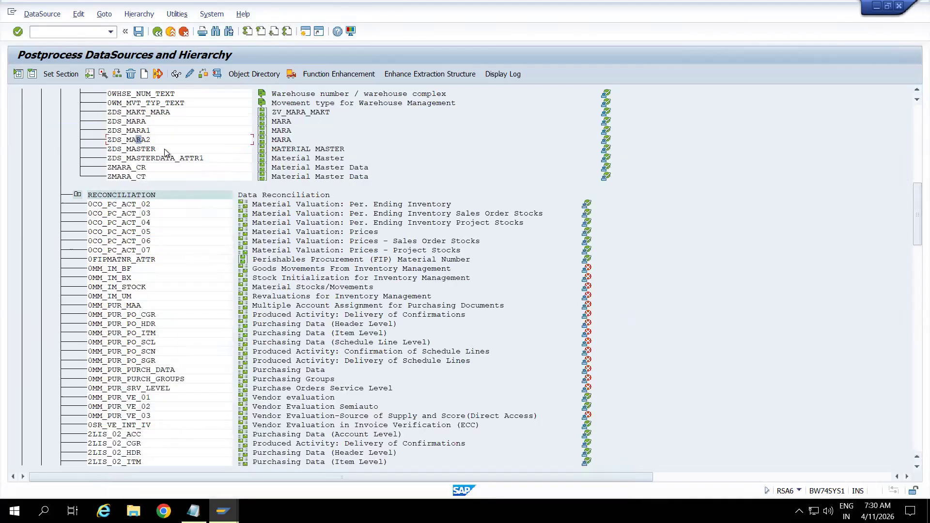
Open transaction RSA3 and run a test extraction of DataSource ZDS_MARA2 with the default settings.
left_click(89, 33)
type("/nrsa3")
key("Return")
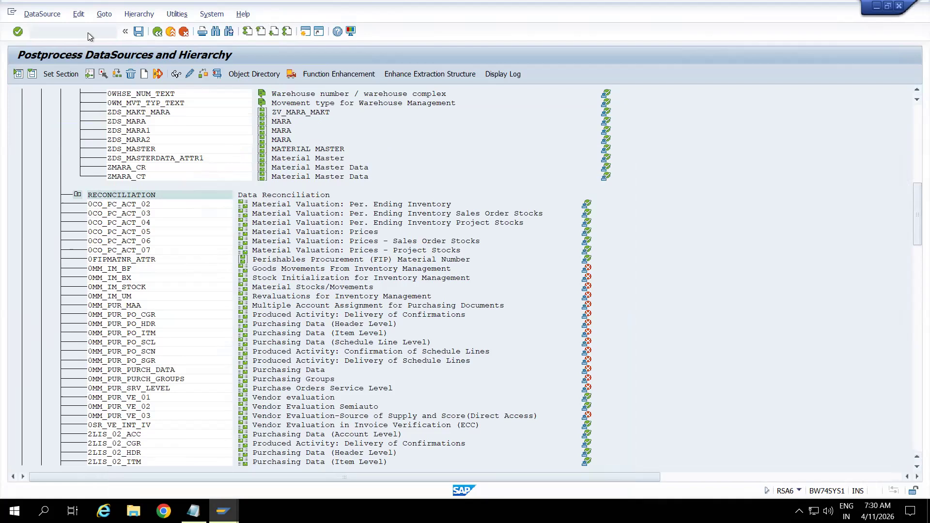
key("ctrl+v")
key("Return")
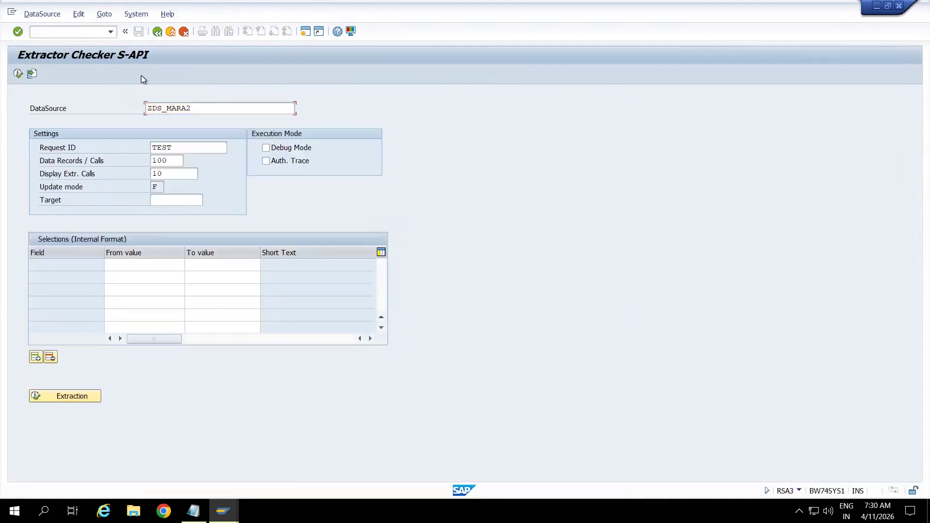
left_click(19, 75)
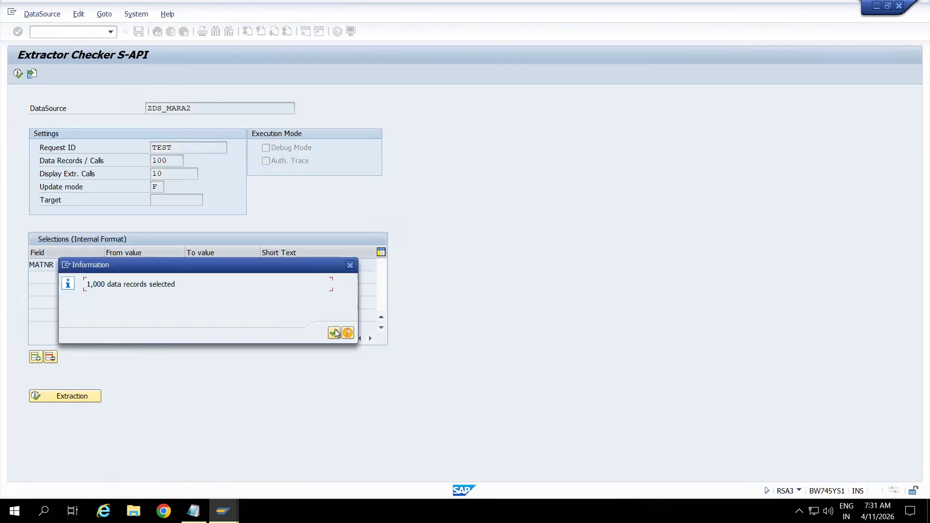
left_click(350, 265)
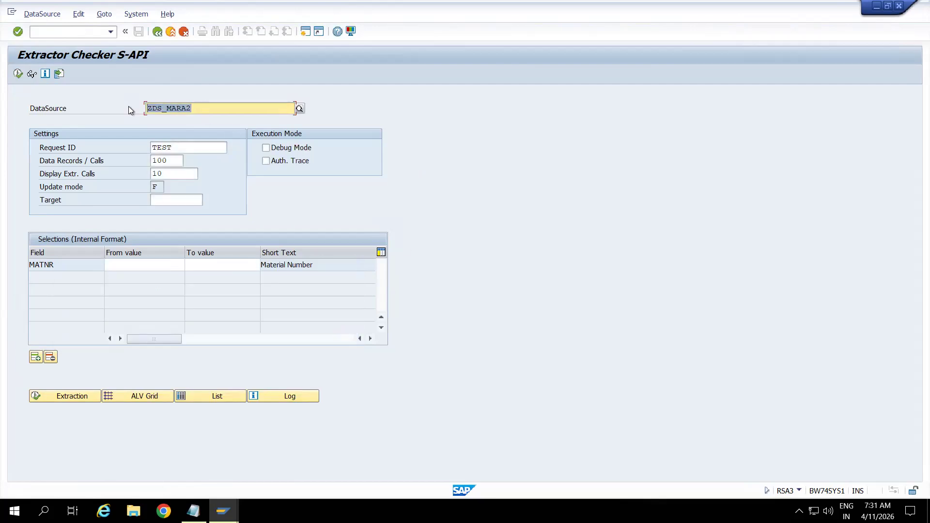
Copy the DataSource name and log on to the BW system in SAP Logon with the user name and account password.
left_click(147, 107)
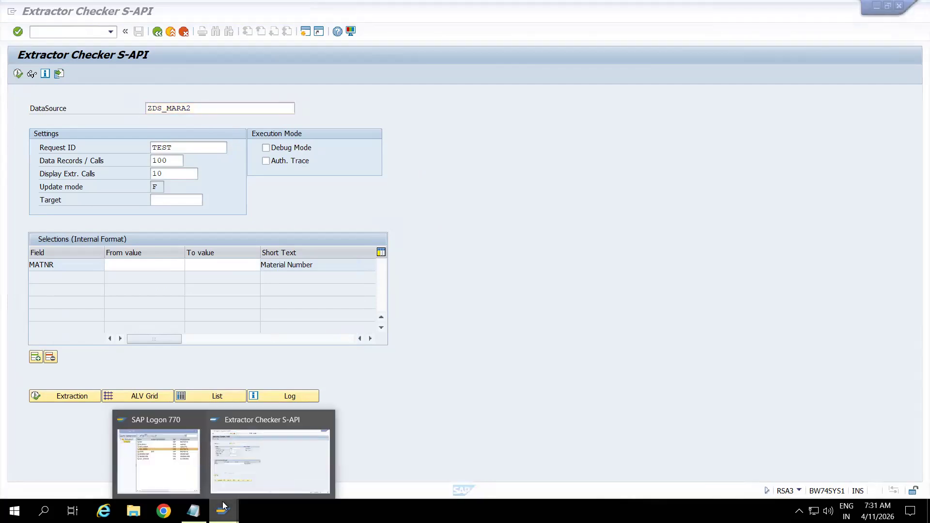
left_click(169, 448)
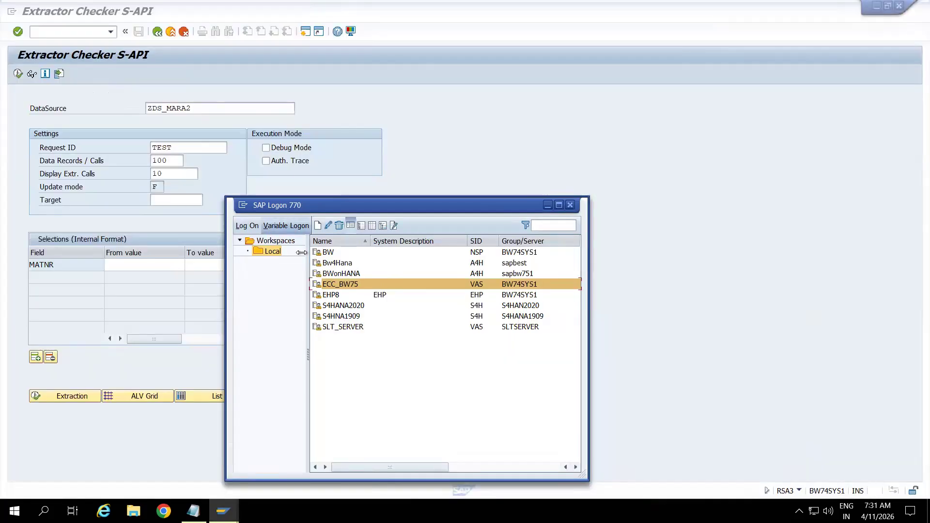
left_click(325, 252)
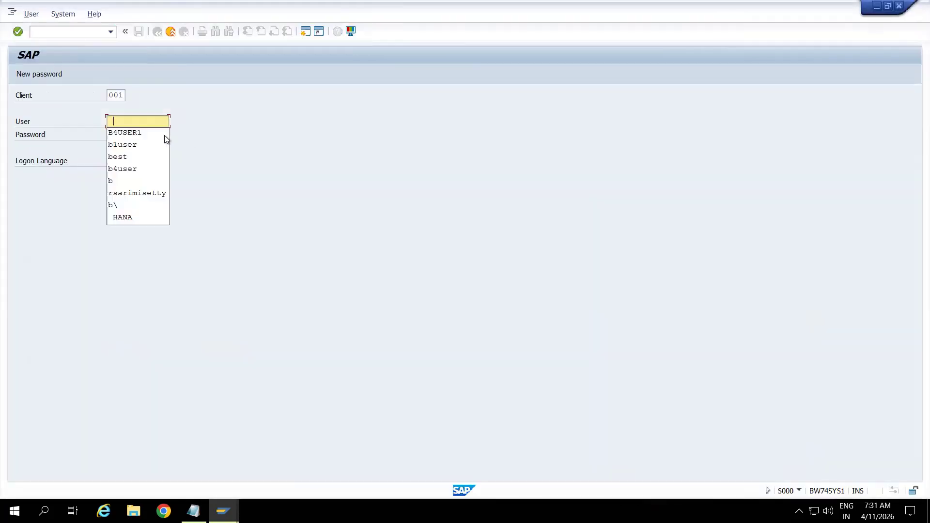
left_click(147, 135)
left_click(154, 137)
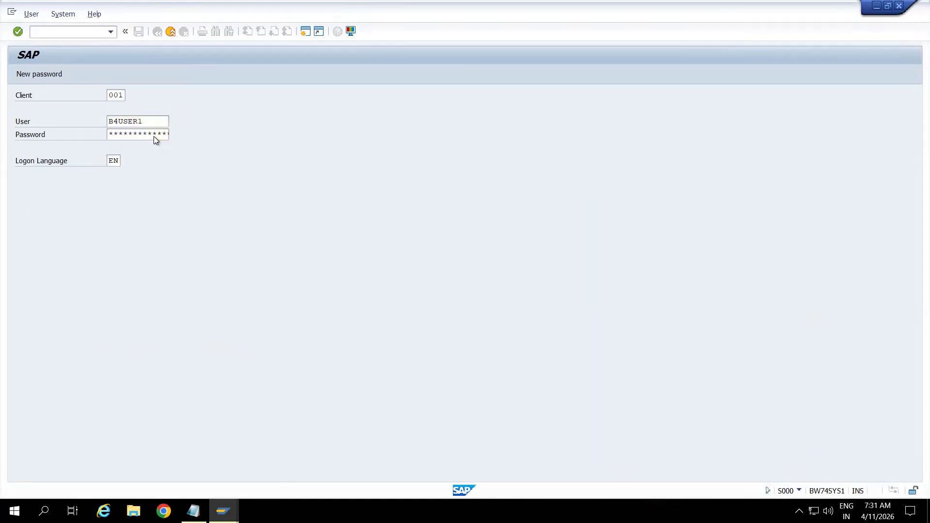
key("Return")
Open transaction RSDS and specify DataSource ZDS_MARA2 with source system T90CLNT090.
type("rsds")
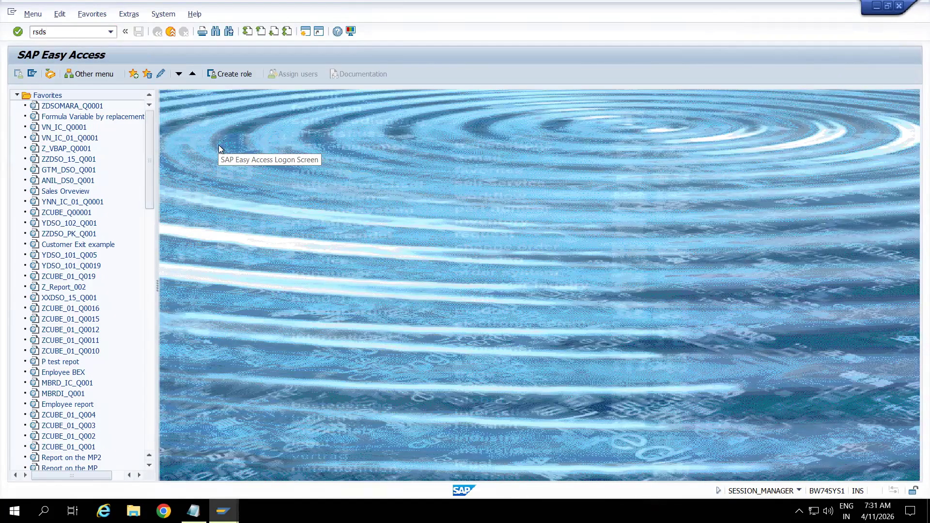
key("Return")
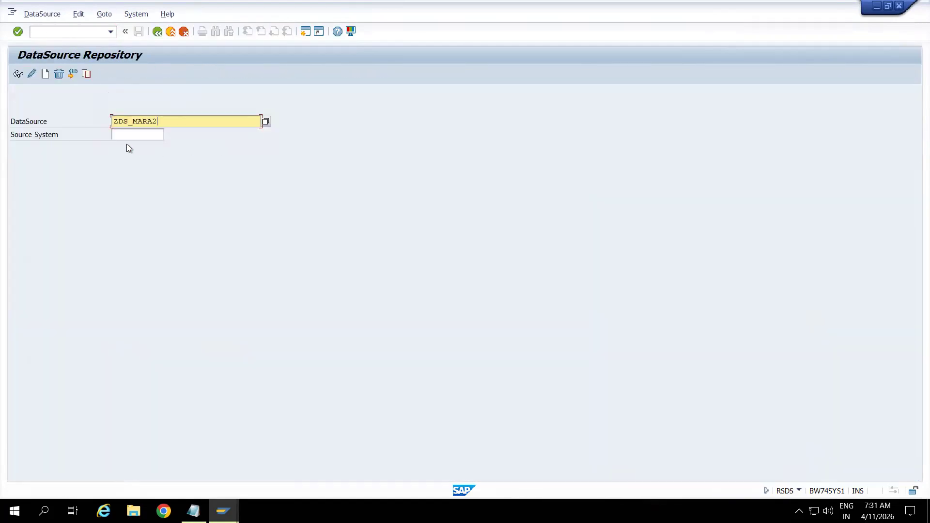
left_click(125, 137)
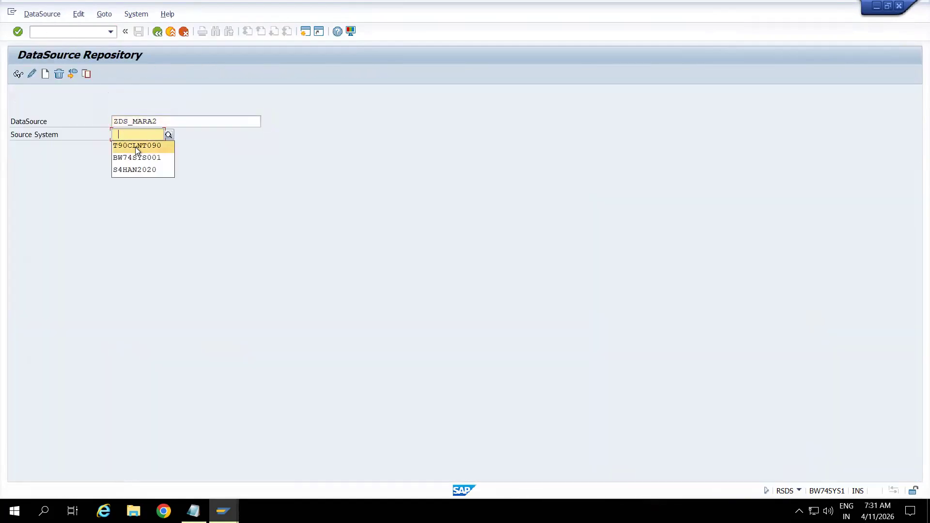
left_click(135, 146)
Replicate the DataSource with Active (Modified) and Content Version as scope and accept its creation as RSDS object.
left_click(42, 13)
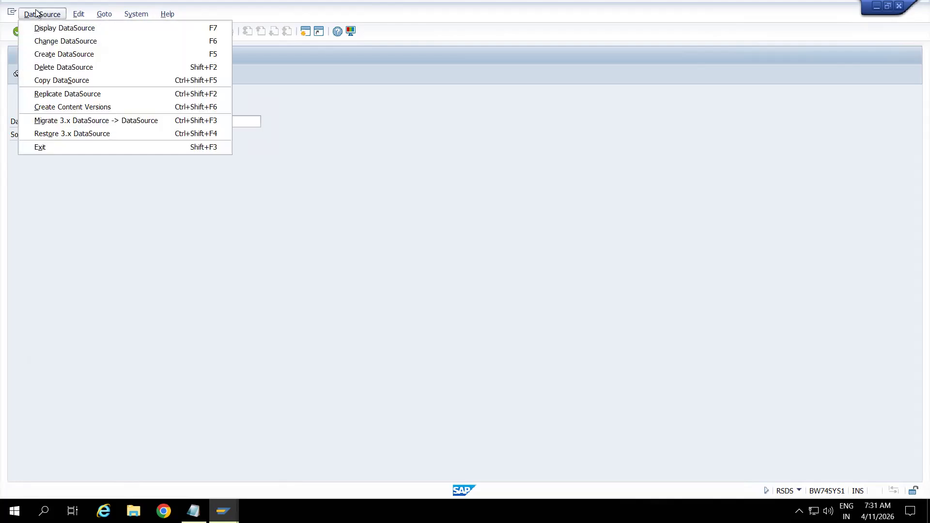
left_click(69, 93)
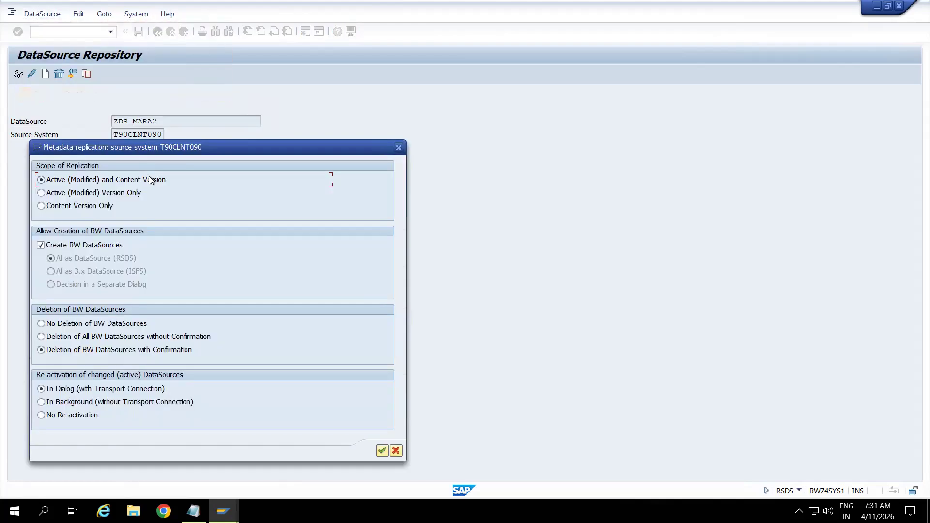
left_click_drag(297, 153, 458, 67)
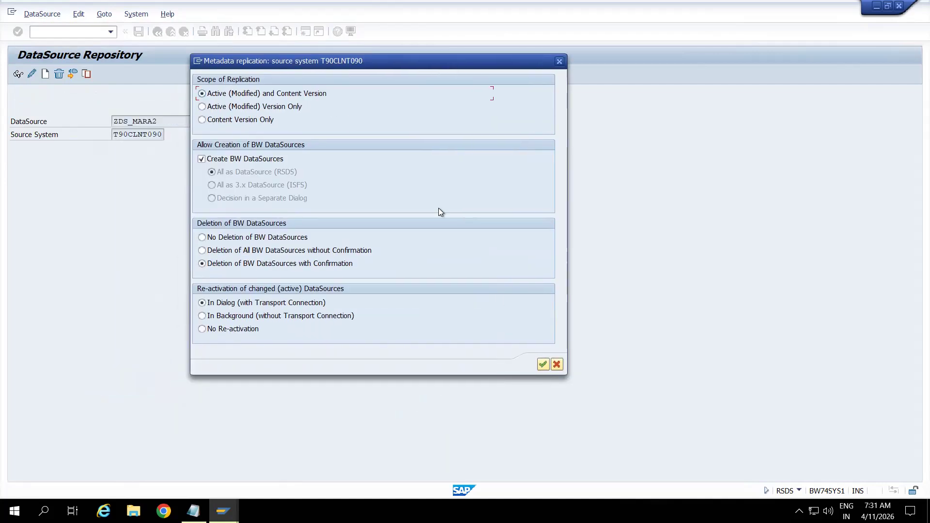
left_click(542, 364)
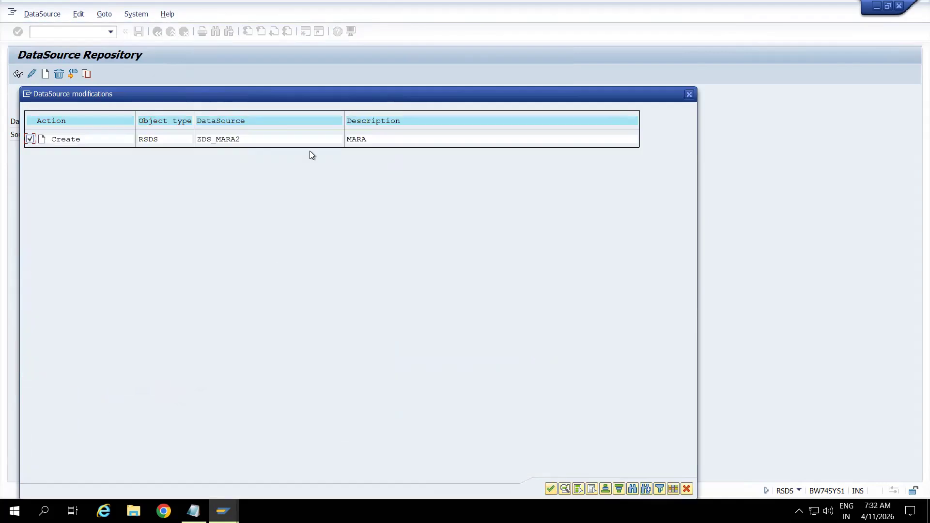
left_click_drag(326, 98, 372, 14)
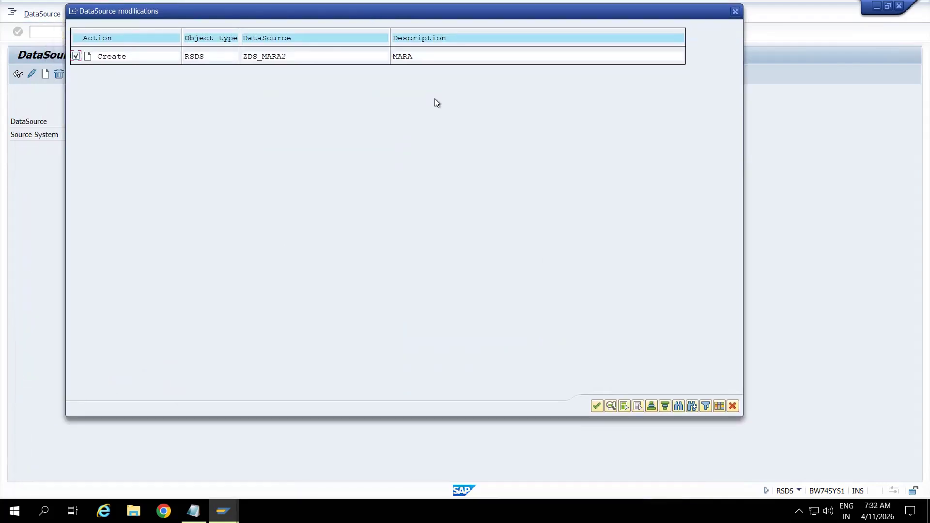
left_click(595, 410)
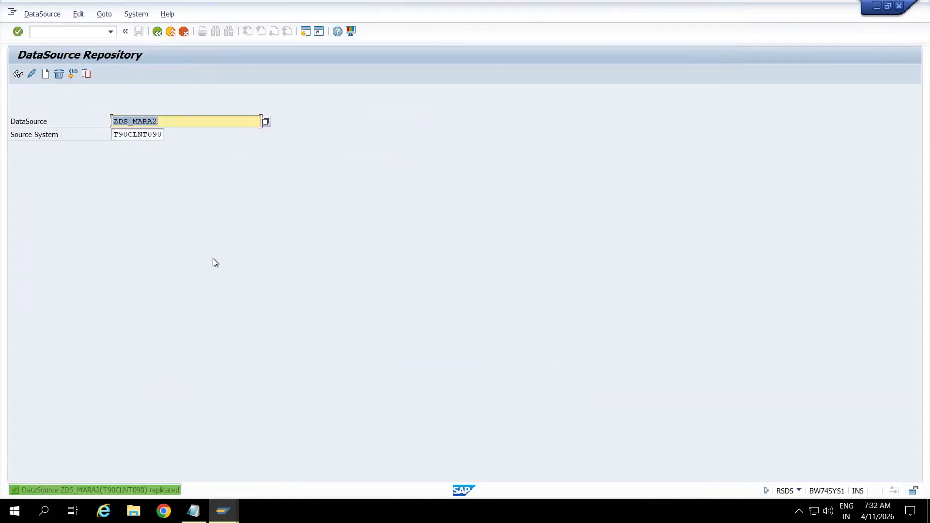
Switch back to the source system's Extractor Checker session and open transaction SQ02.
left_click(222, 511)
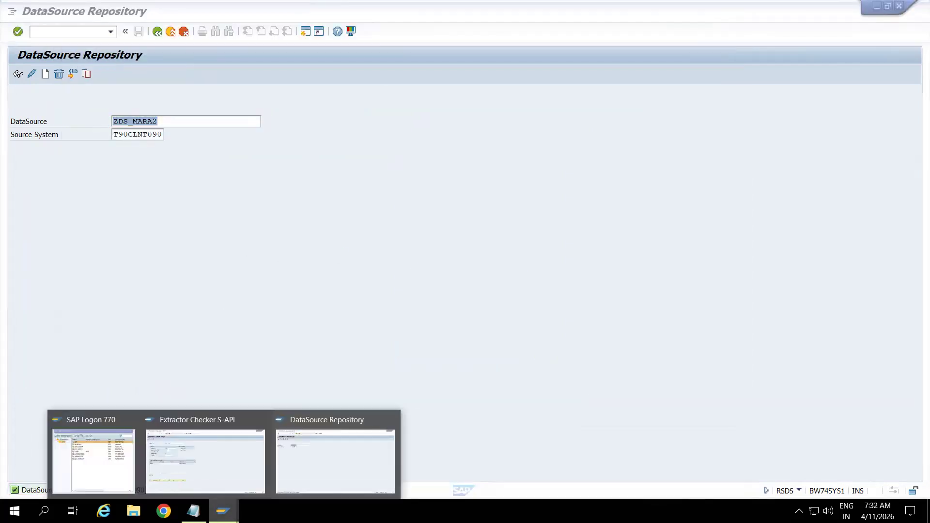
left_click(171, 441)
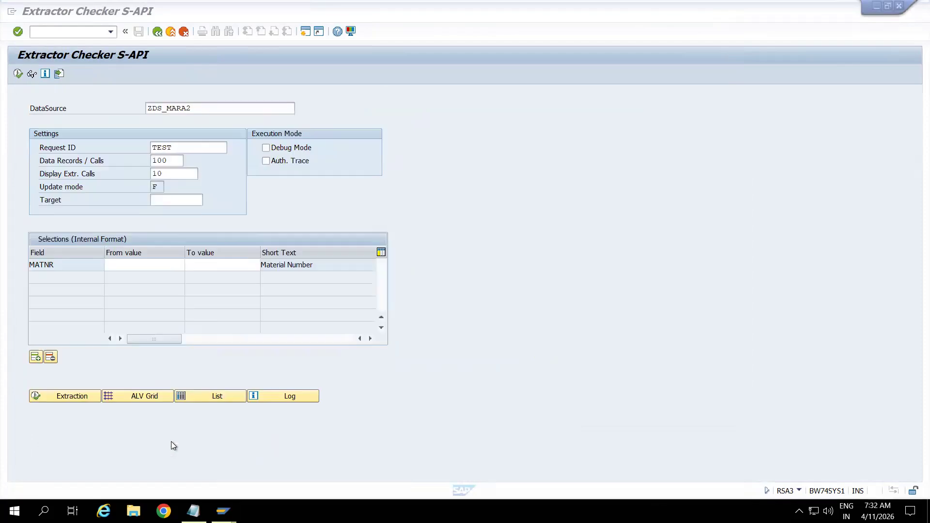
left_click(73, 31)
type("/nrsa3")
key("Return")
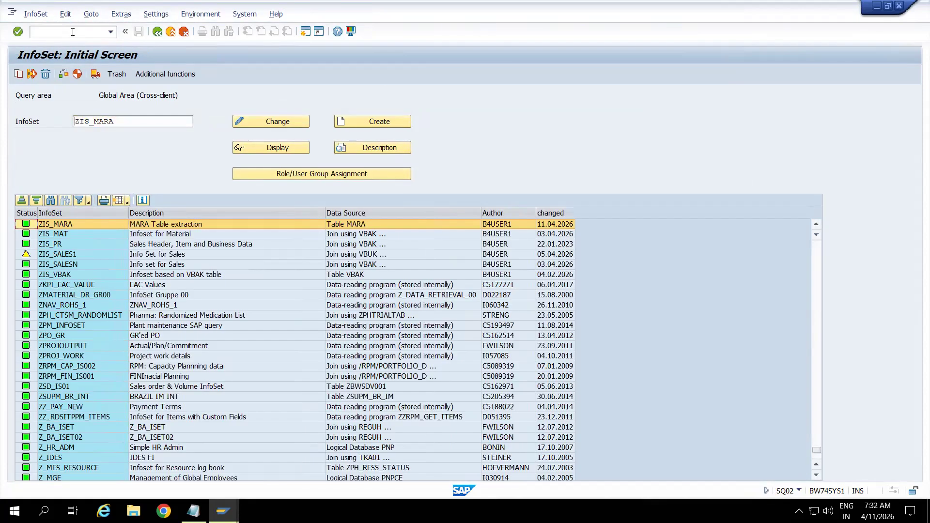
Create InfoSet ZIS_MARA_MAKT named "MARA + MAKT" as a table join using basis table MARA.
left_click(118, 122)
type("_MAKT")
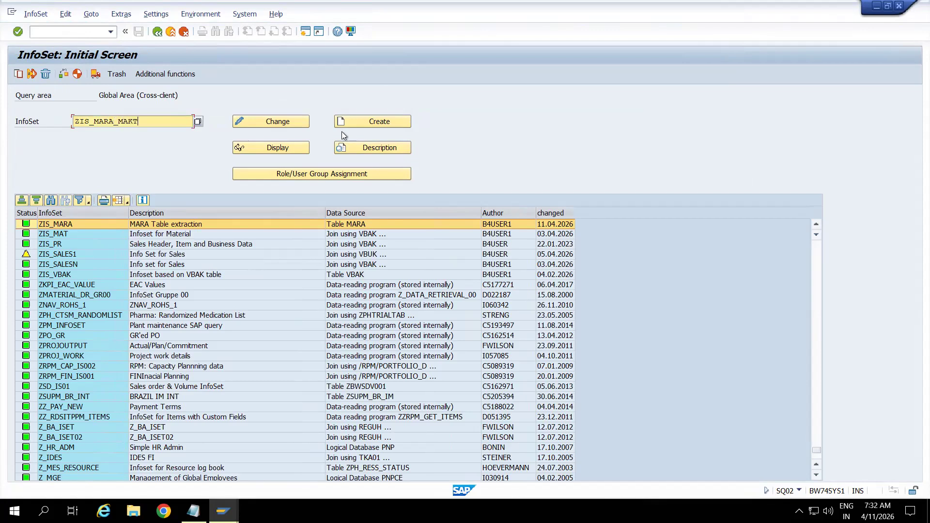
left_click(371, 123)
type("MARA + MAKT")
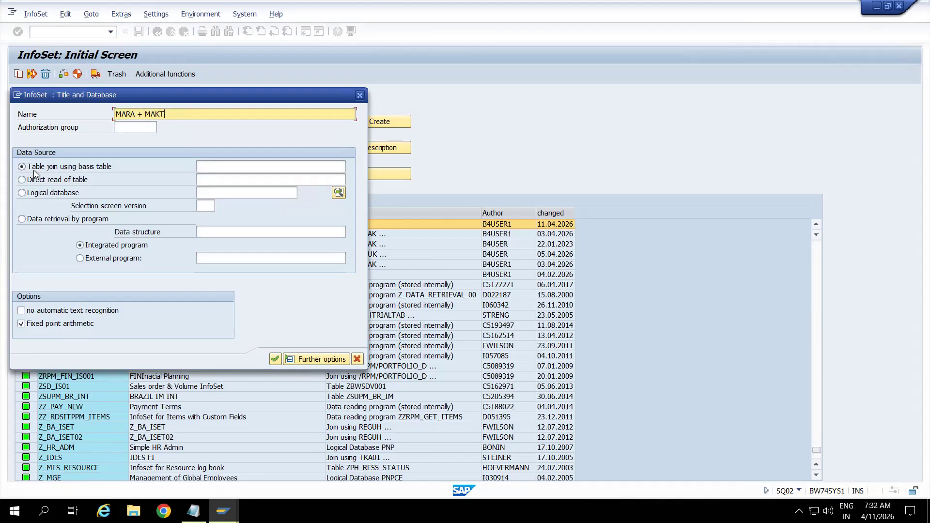
left_click(212, 166)
type("MARA")
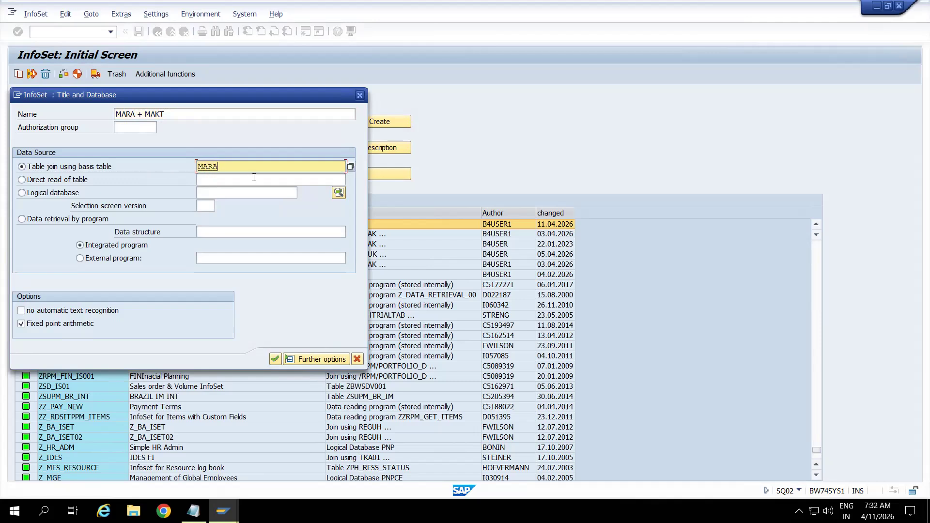
key("Return")
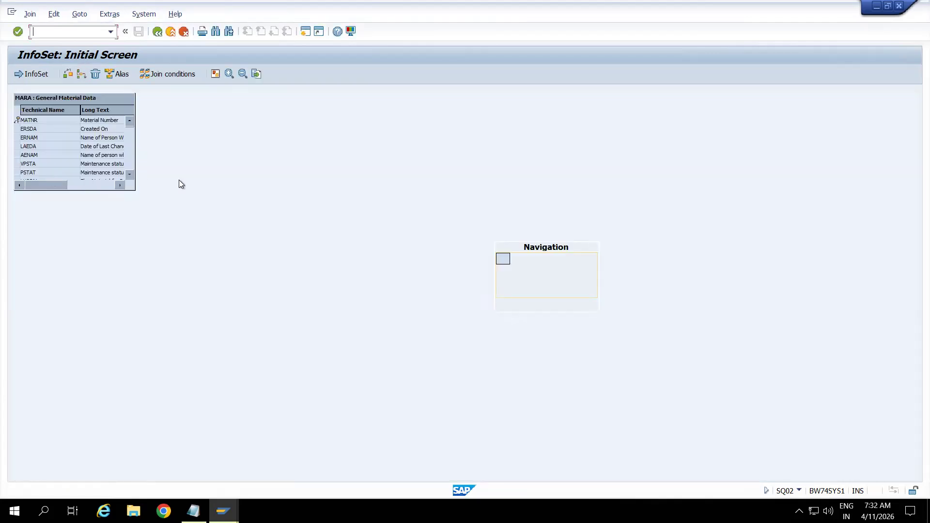
Enlarge the MARA table box in the join definition so more fields and longer descriptions fit.
left_click_drag(89, 194, 87, 421)
left_click_drag(135, 225, 212, 248)
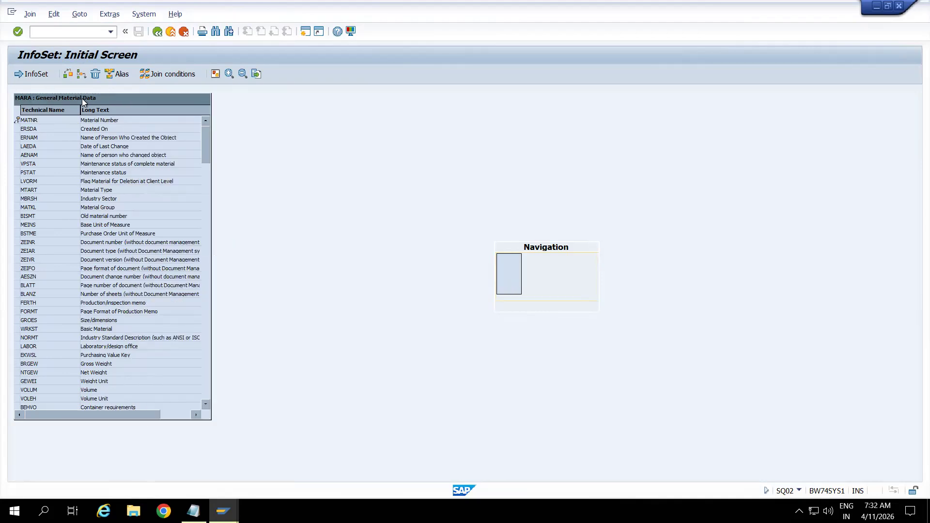
left_click_drag(83, 98, 161, 120)
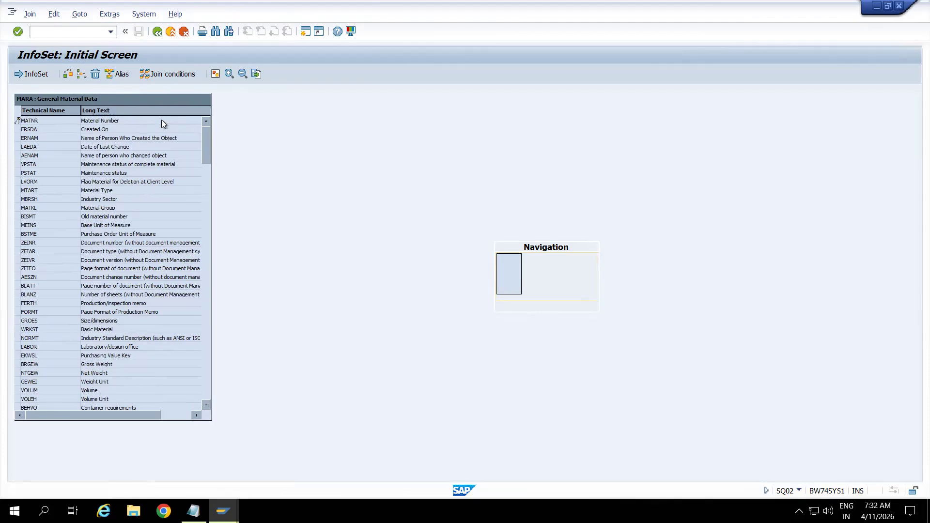
left_click_drag(171, 421, 170, 460)
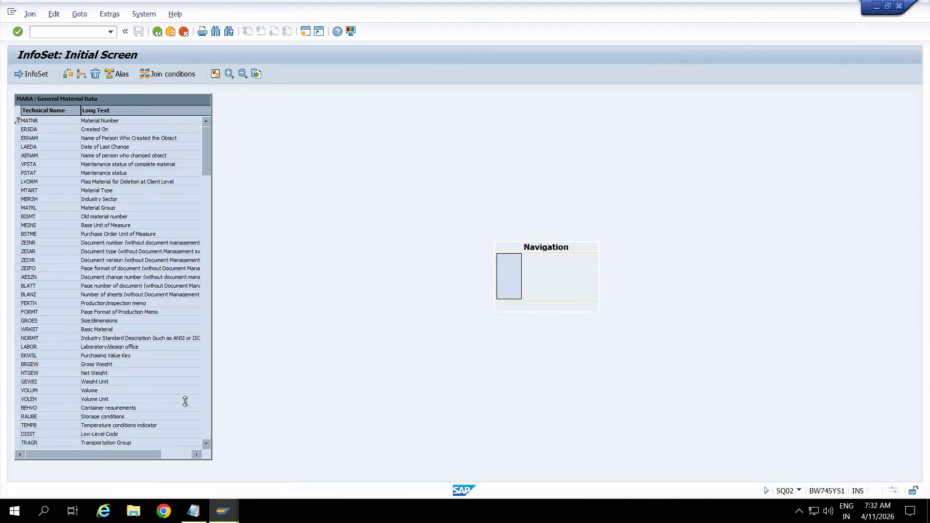
Look through the field list of table MARA and return to its beginning.
left_click(207, 249)
left_click(208, 268)
left_click(210, 307)
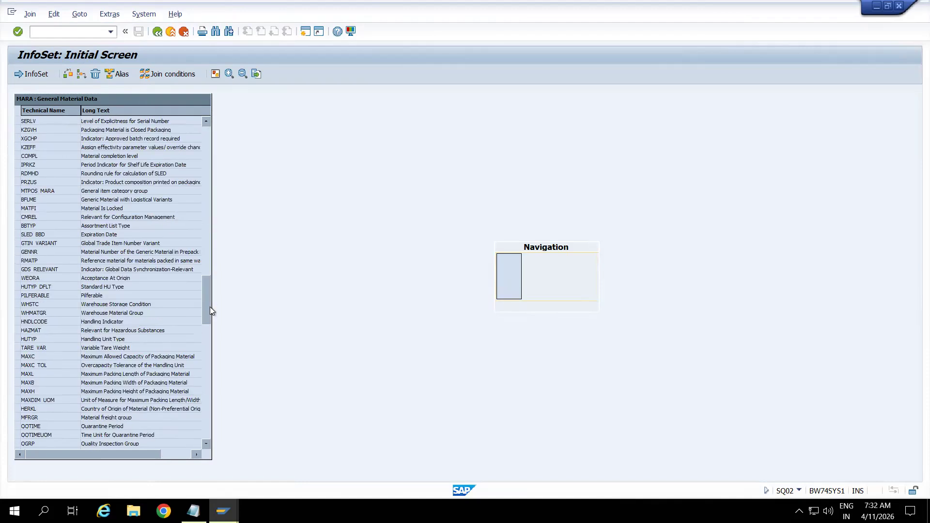
left_click(208, 362)
left_click(208, 400)
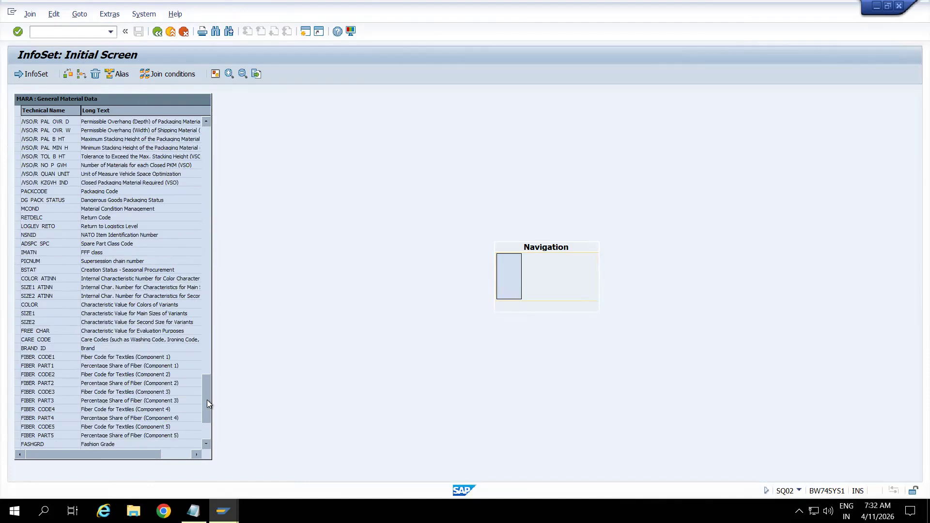
left_click(208, 430)
left_click_drag(207, 418, 205, 127)
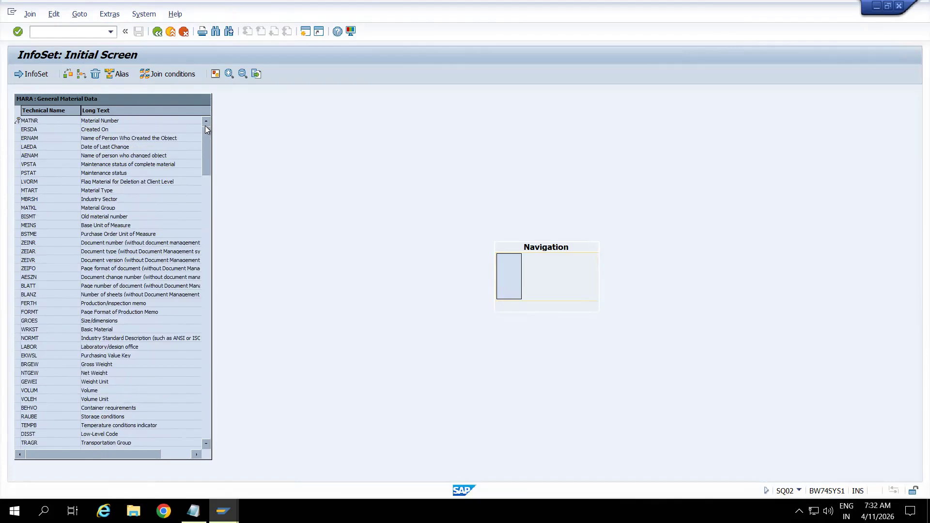
Insert table MAKT into the join definition beside MARA and enlarge its table box.
left_click(80, 76)
left_click_drag(186, 144, 410, 179)
type("MAKT")
key("Return")
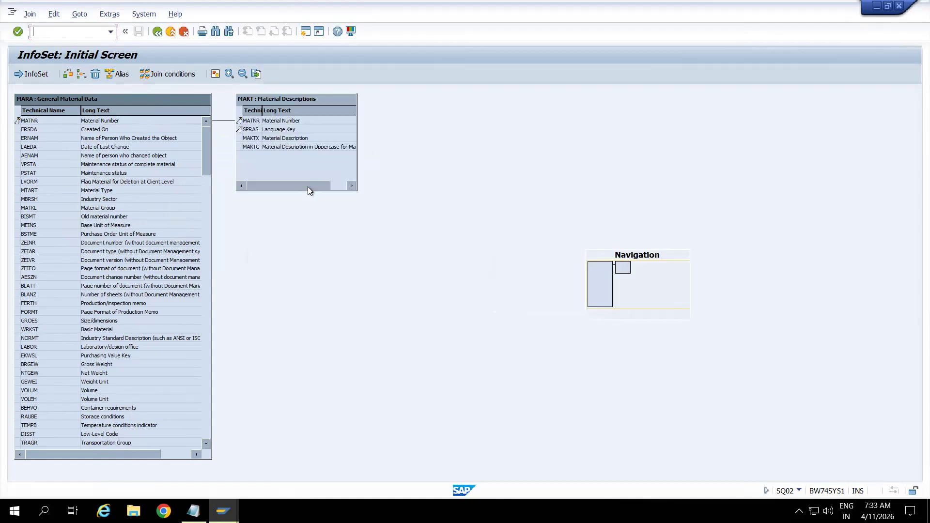
left_click_drag(338, 190, 339, 317)
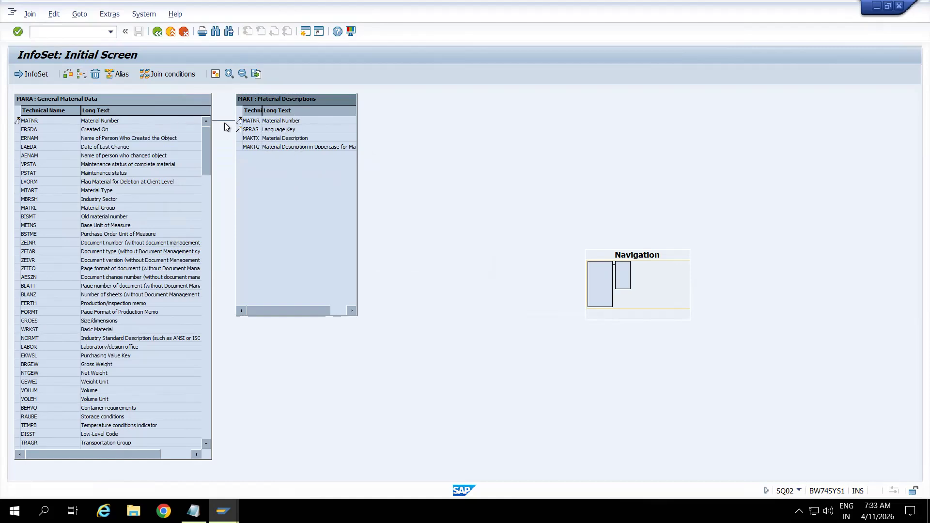
Examine the MATNR link between MARA and MAKT, propose join conditions, and check the link condition.
left_click(248, 122)
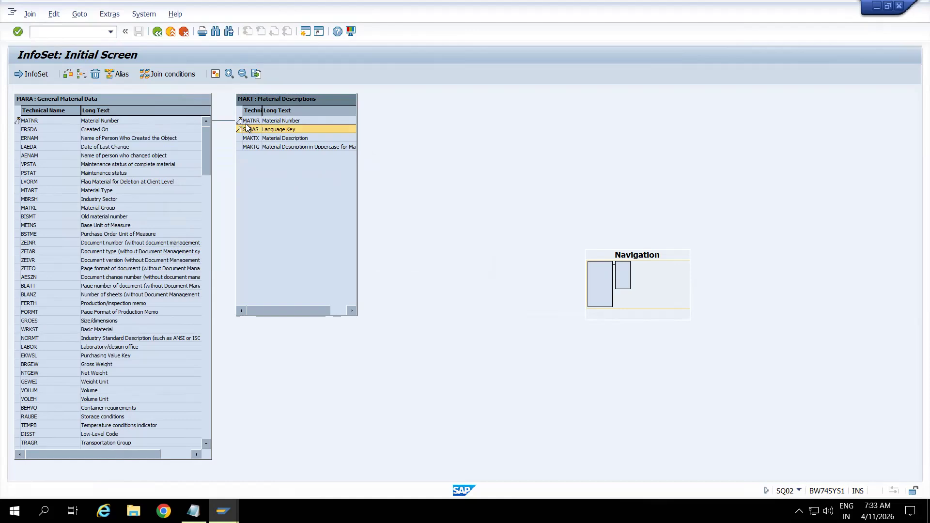
left_click(173, 120)
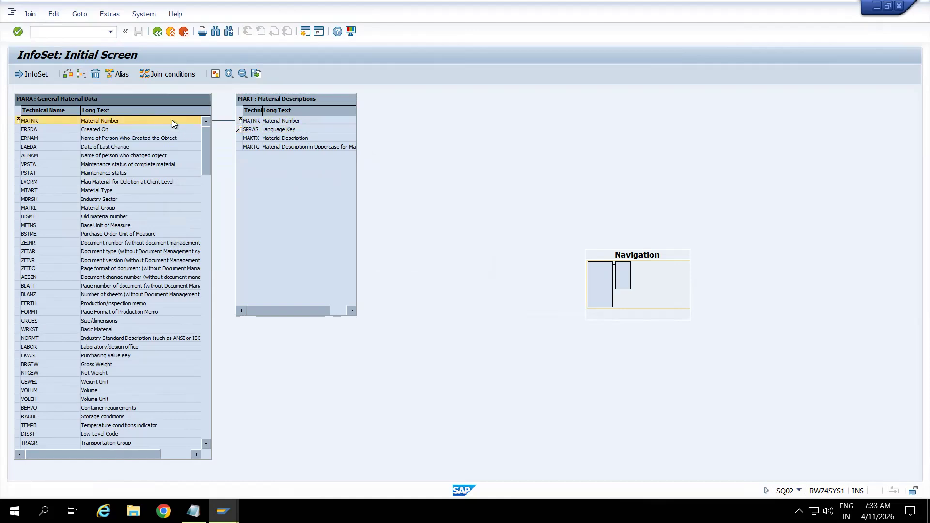
left_click(251, 121)
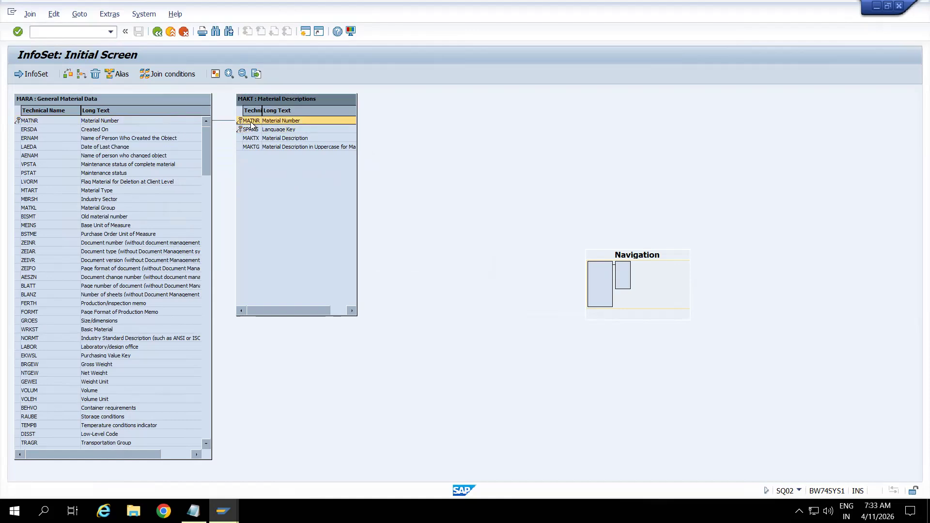
left_click(173, 75)
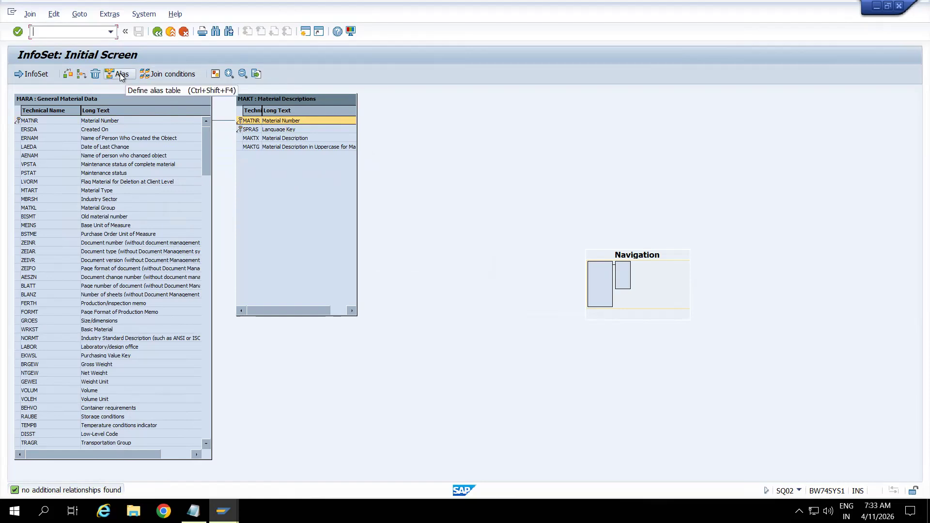
left_click(63, 75)
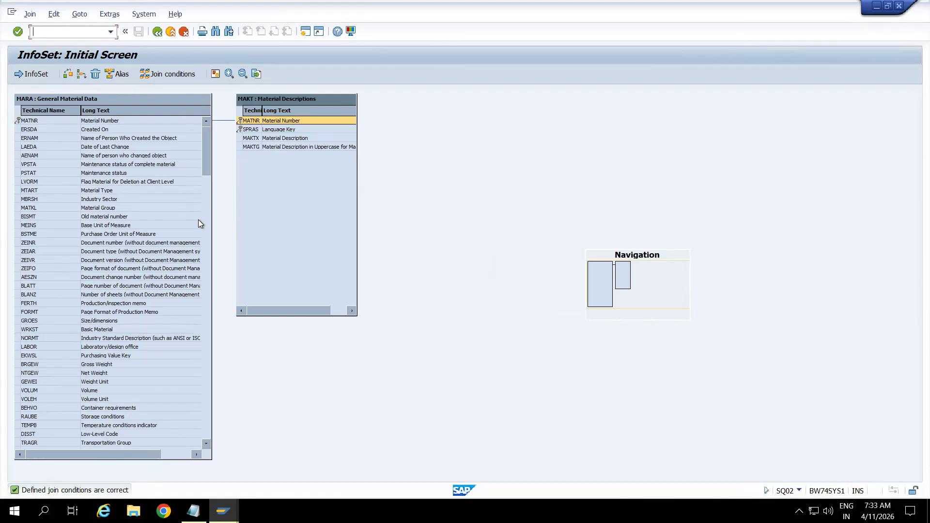
Return from the join definition to the InfoSet with empty field groups and expand the MARA data fields.
left_click(157, 32)
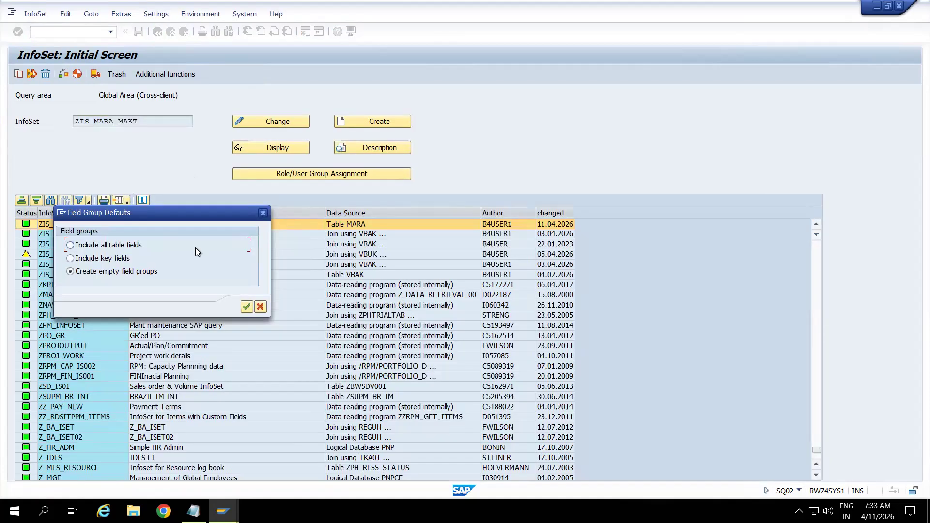
left_click(246, 307)
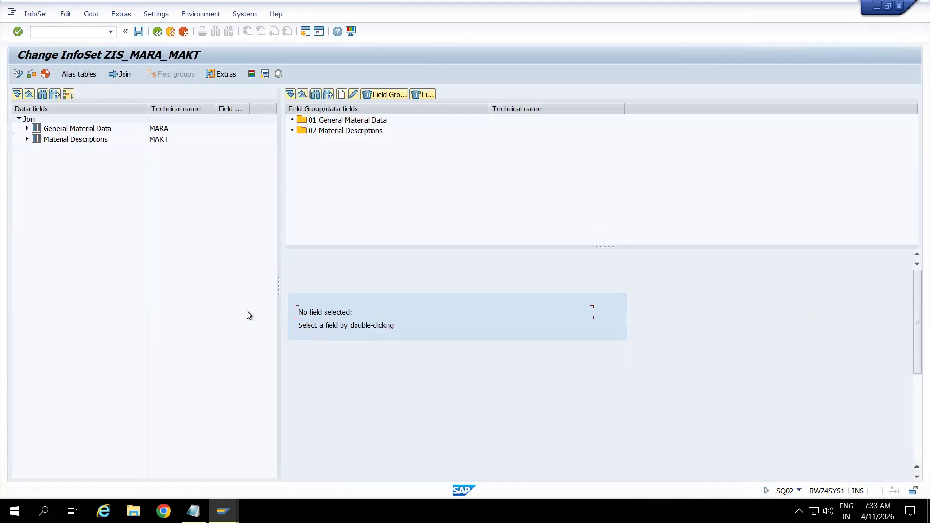
left_click(27, 128)
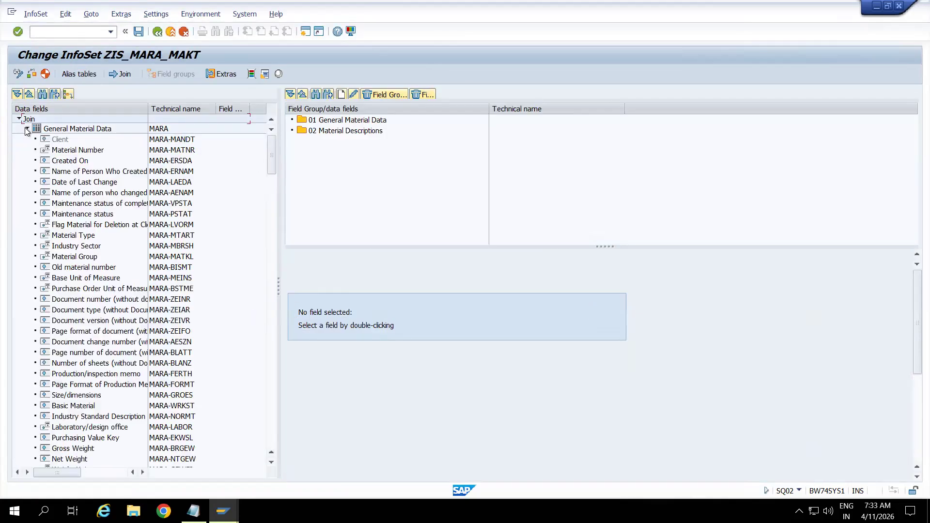
Try to move MARA fields MANDT, MATNR, ERSDA, ERNAM, MTART, MBRSH and MATKL into field group 01 General Material Data.
left_click(167, 141)
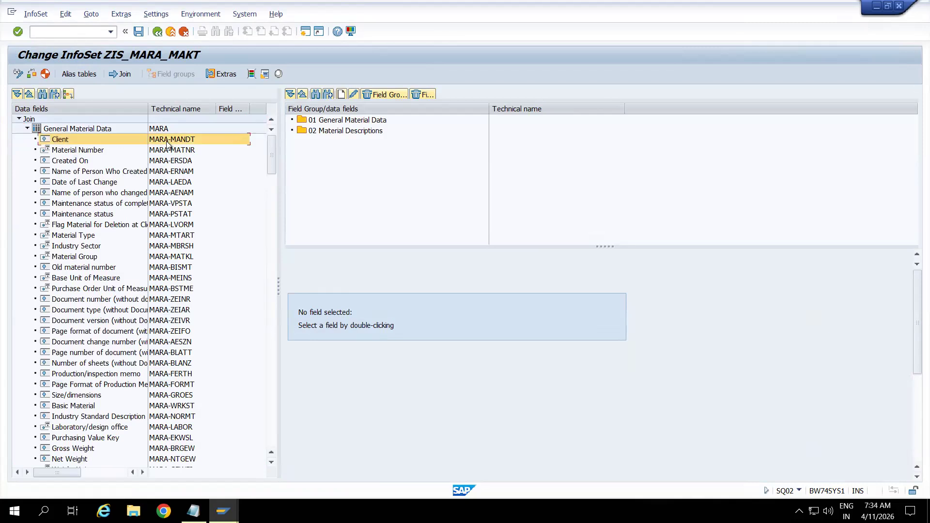
left_click(168, 150, "ctrl")
left_click(169, 161, "ctrl")
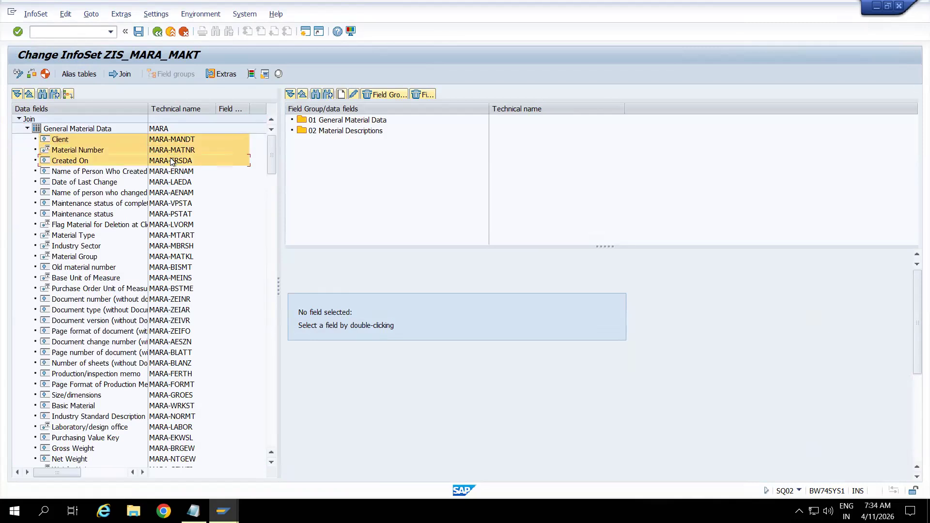
left_click(171, 171, "ctrl")
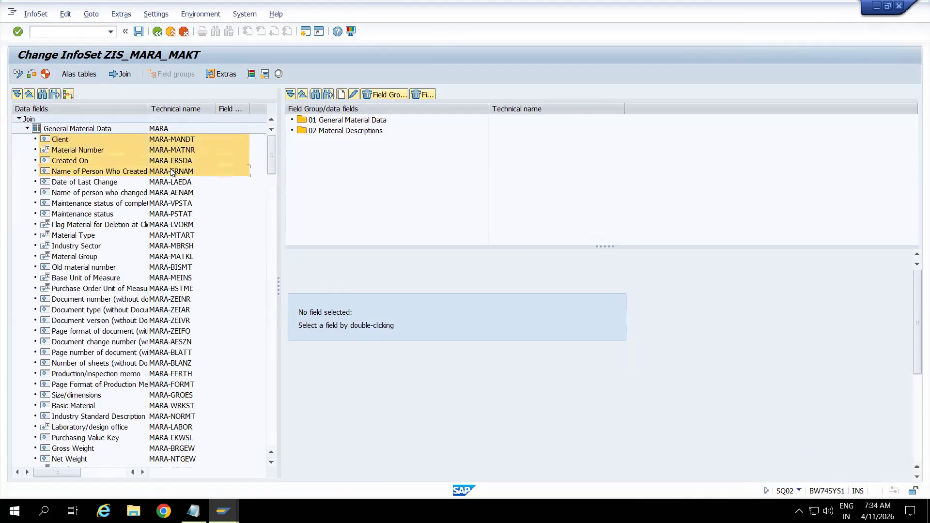
left_click(171, 235, "ctrl")
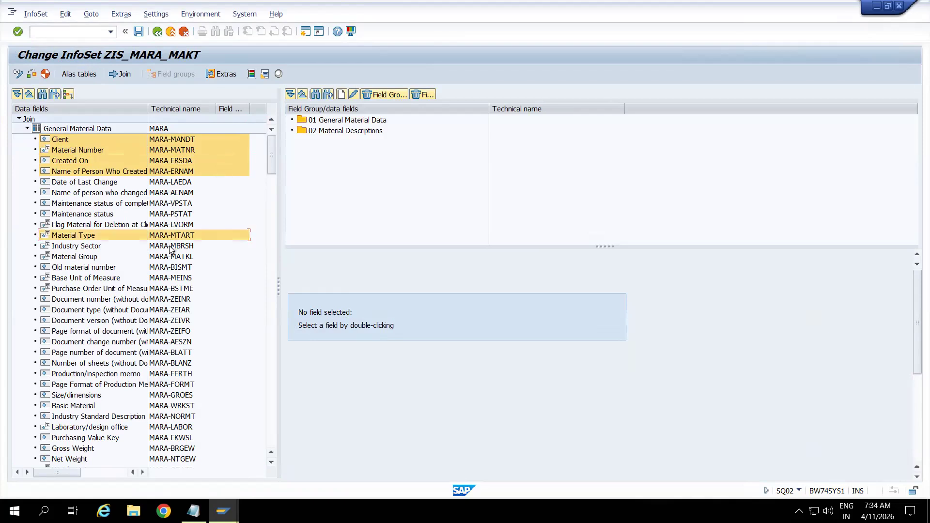
left_click(170, 248, "ctrl")
left_click(171, 257, "ctrl")
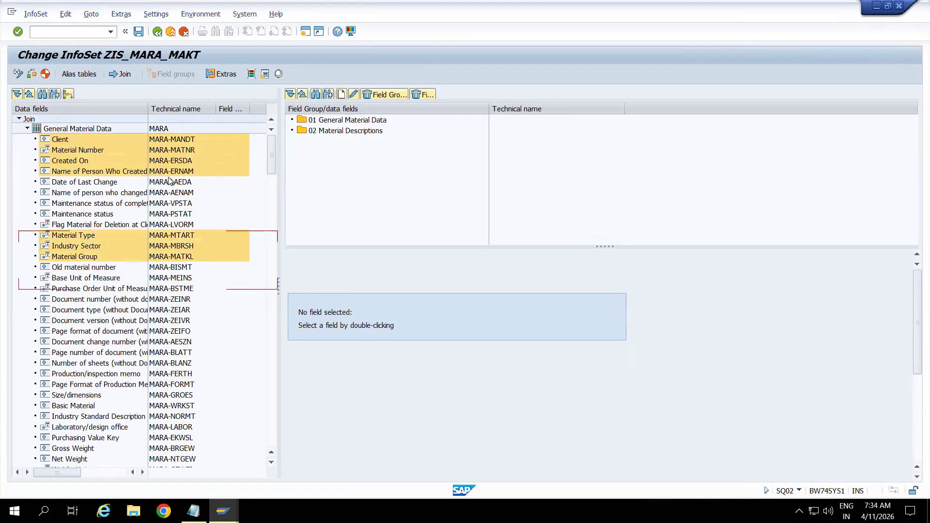
left_click_drag(166, 141, 362, 125)
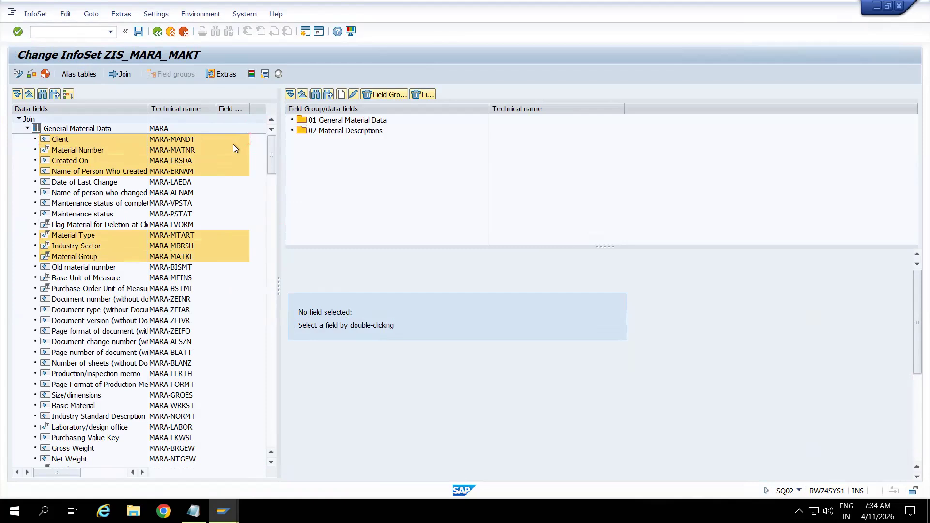
Add MARA fields MANDT, MATNR, ERSDA, ERNAM, MTART and MATKL to field group 01 General Material Data and review the group's contents.
left_click(192, 142)
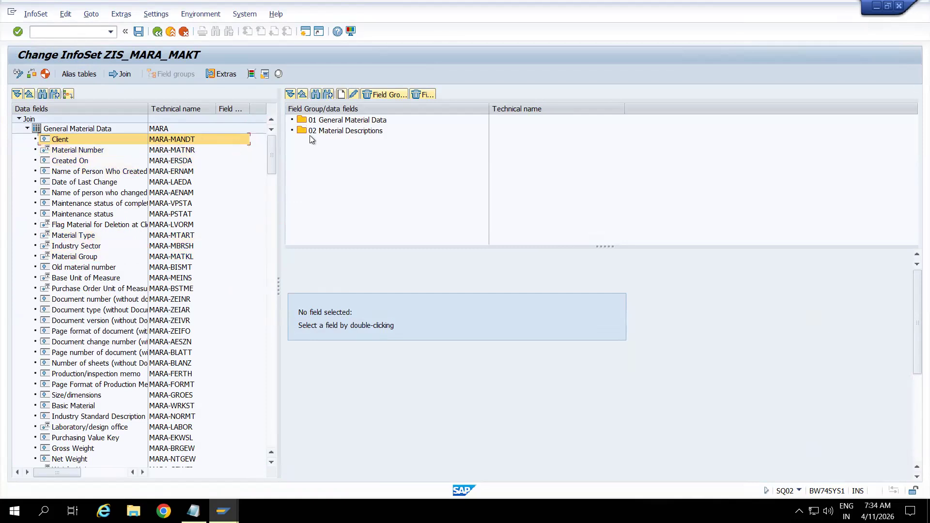
left_click(155, 153, "ctrl")
left_click(166, 162, "ctrl")
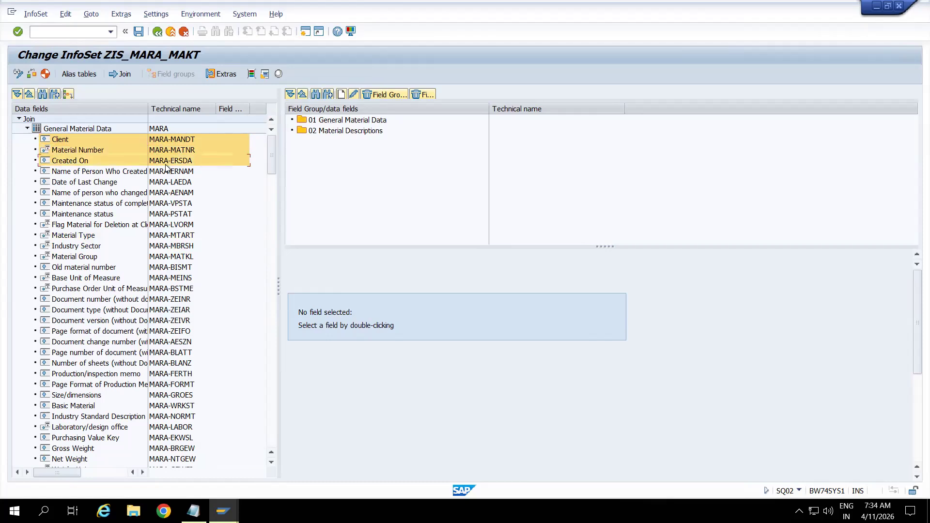
left_click(166, 173, "ctrl")
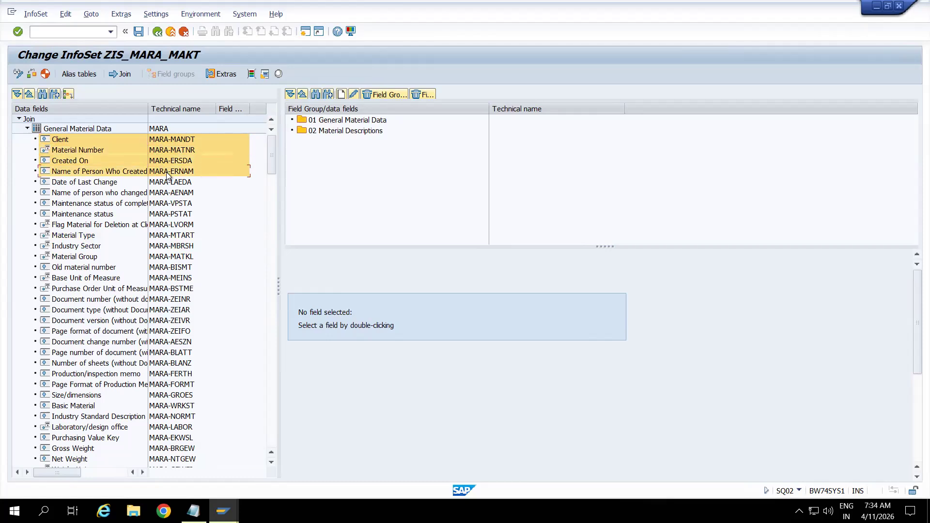
left_click(166, 236, "ctrl")
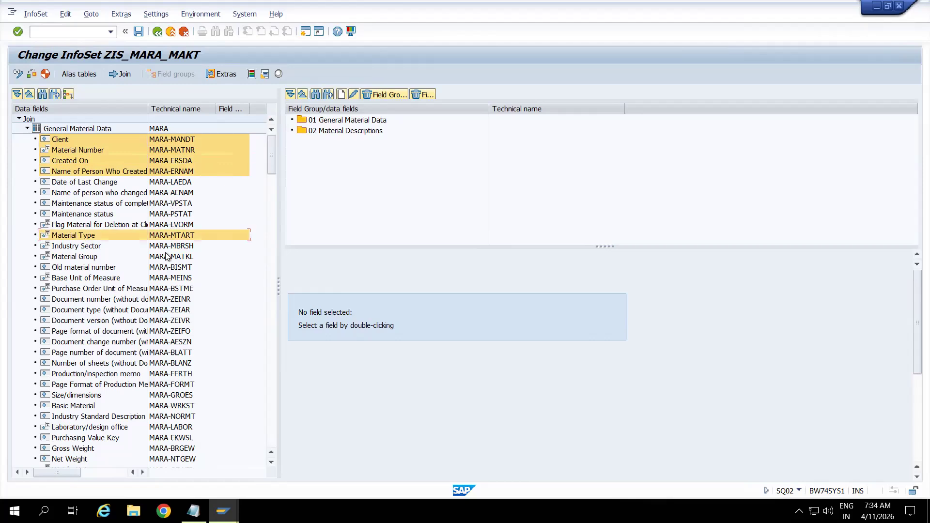
left_click(166, 257, "ctrl")
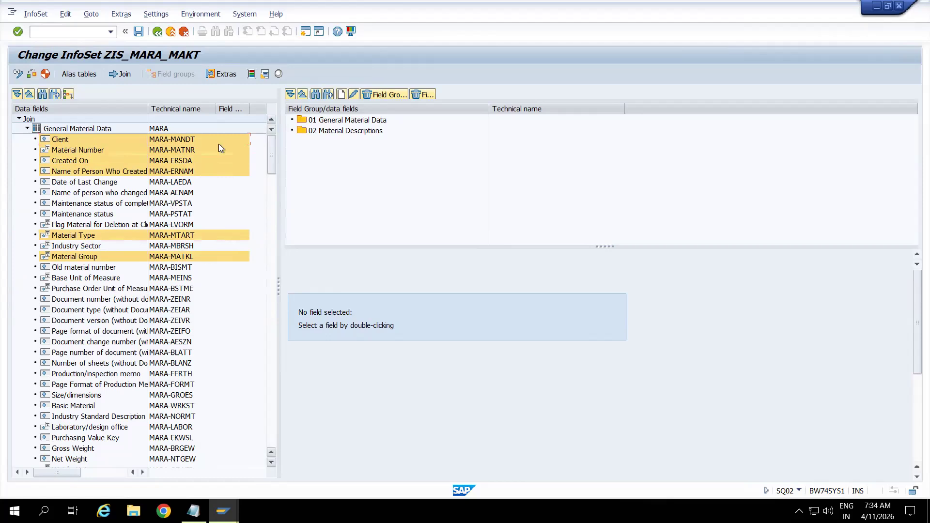
right_click(179, 139)
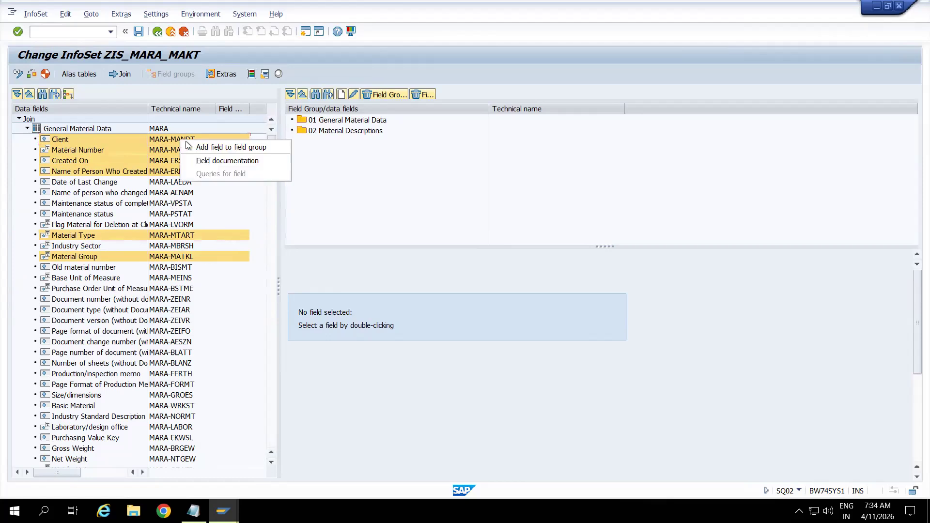
left_click(233, 148)
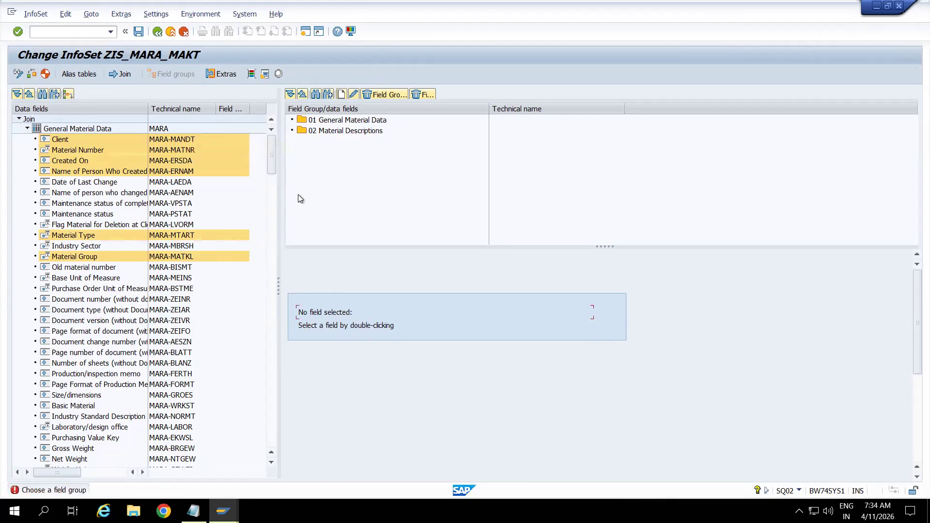
left_click(325, 124)
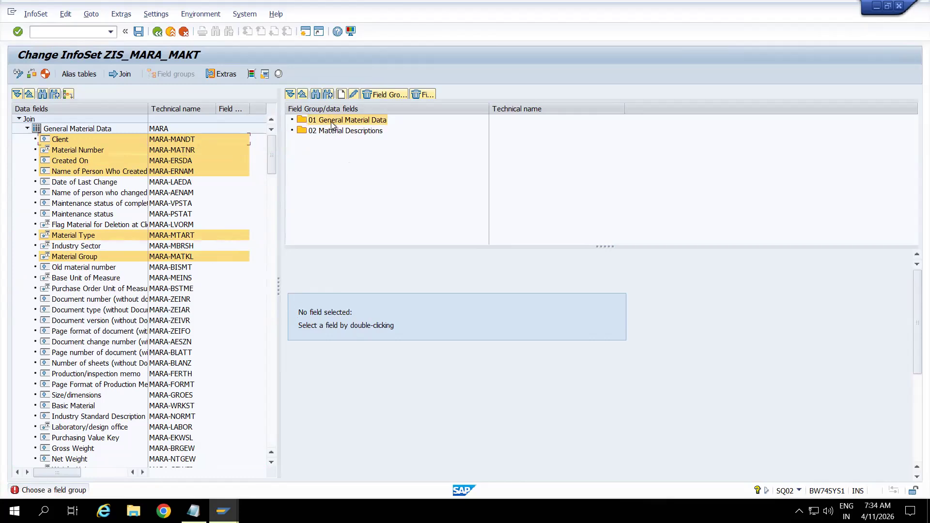
right_click(180, 139)
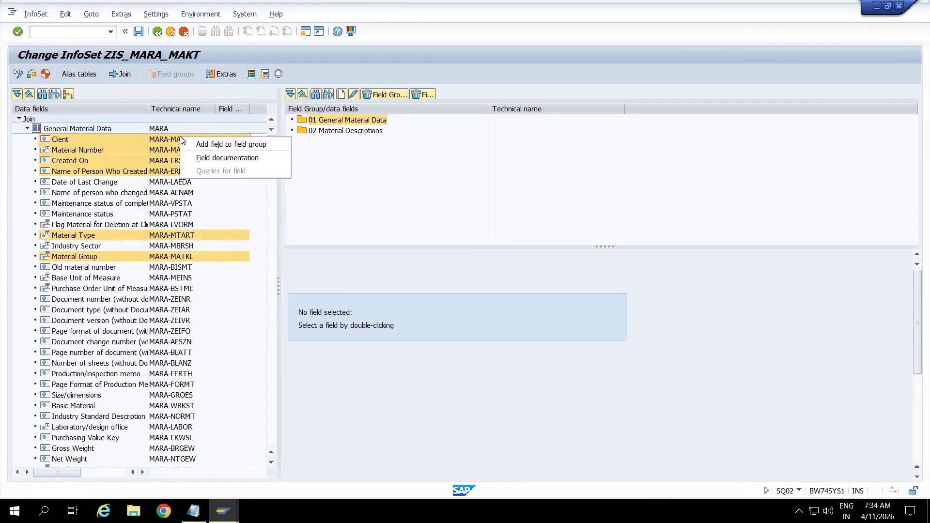
left_click(226, 144)
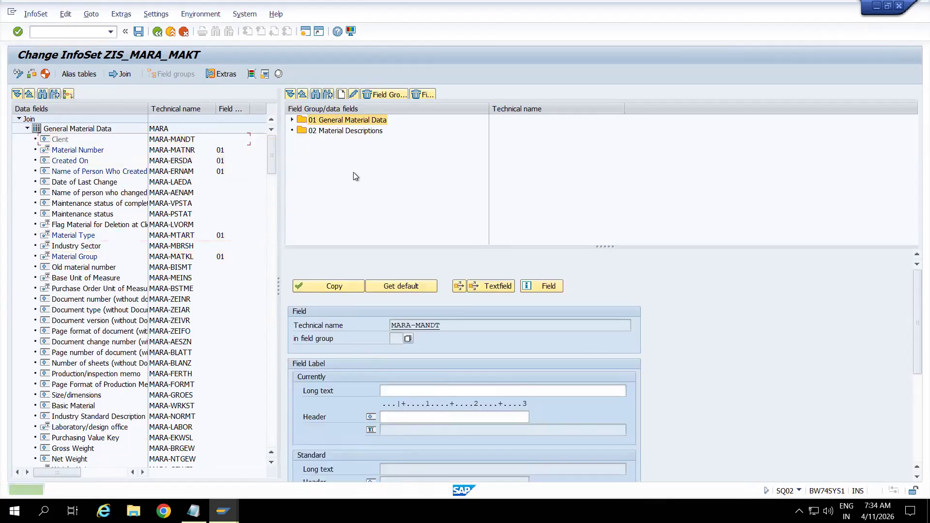
left_click(292, 120)
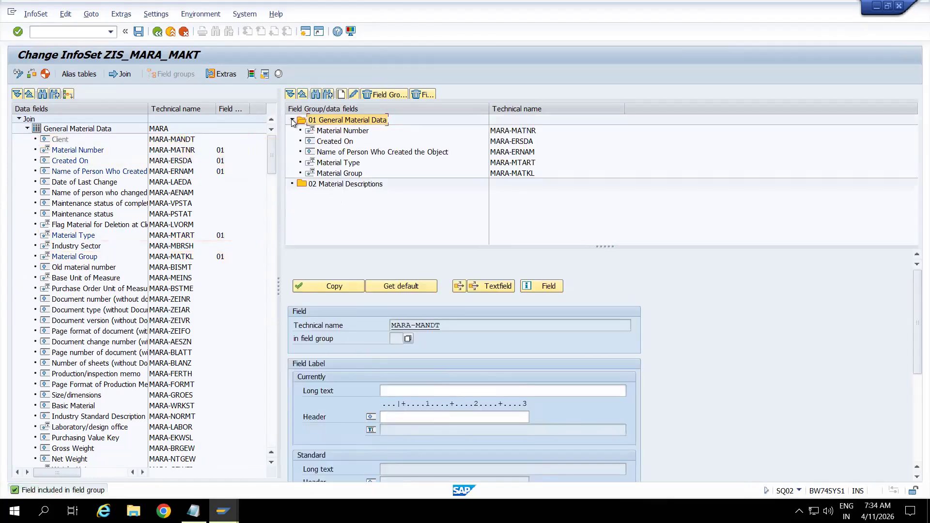
left_click(292, 120)
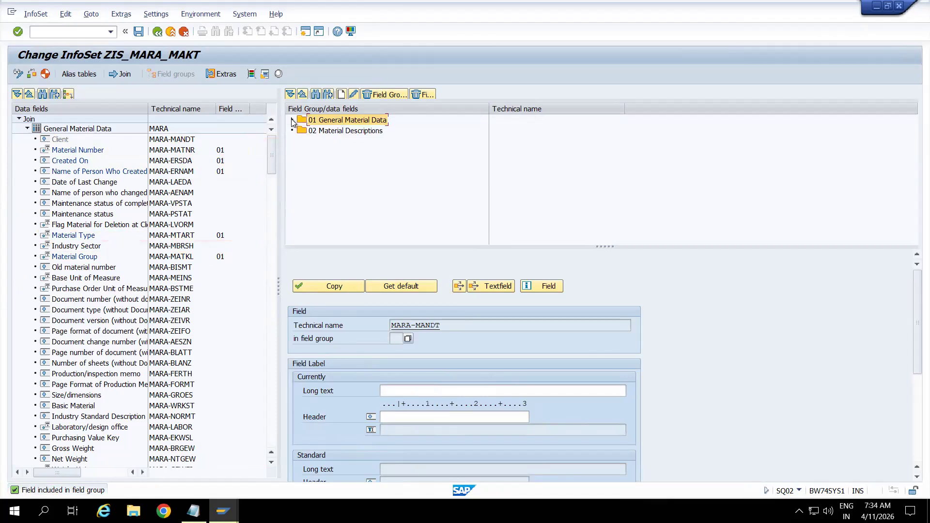
Add MAKT fields SPRAS, MAKTX and MAKTG to field group 02 Material Descriptions.
left_click(28, 129)
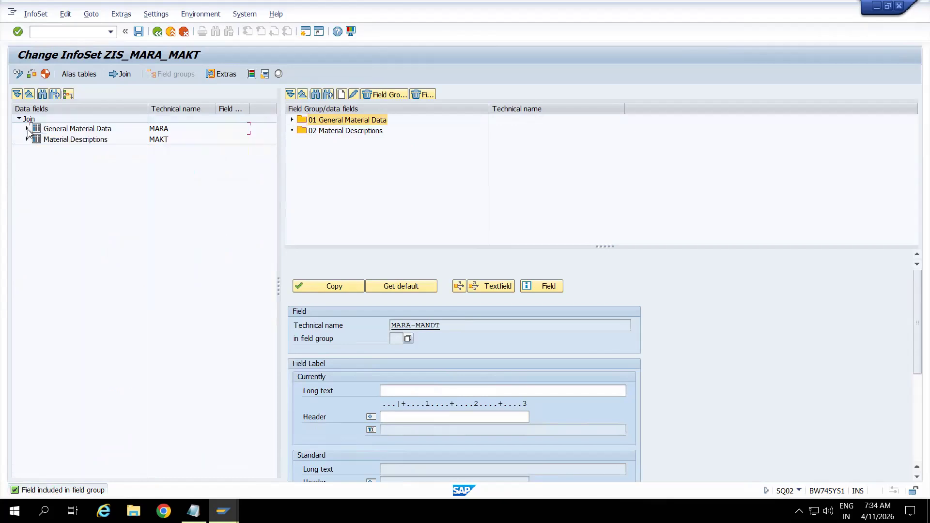
left_click(28, 140)
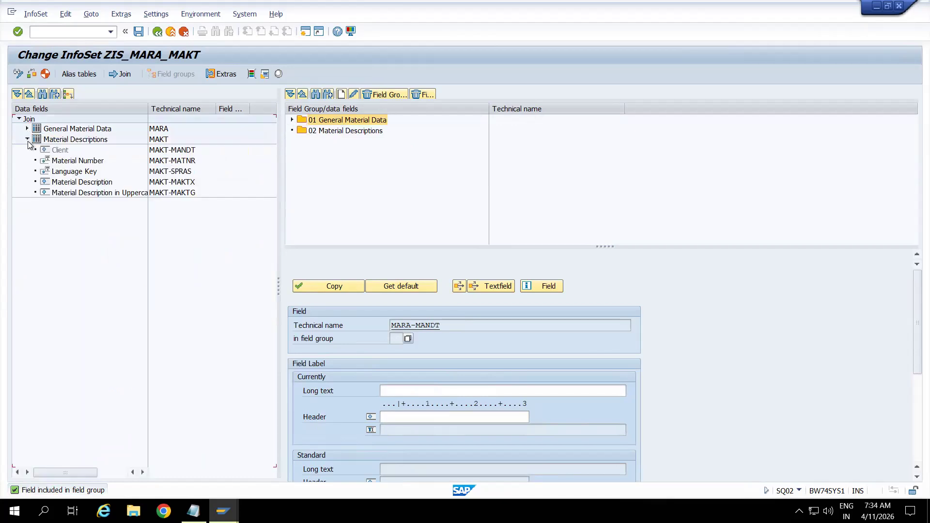
left_click(175, 173)
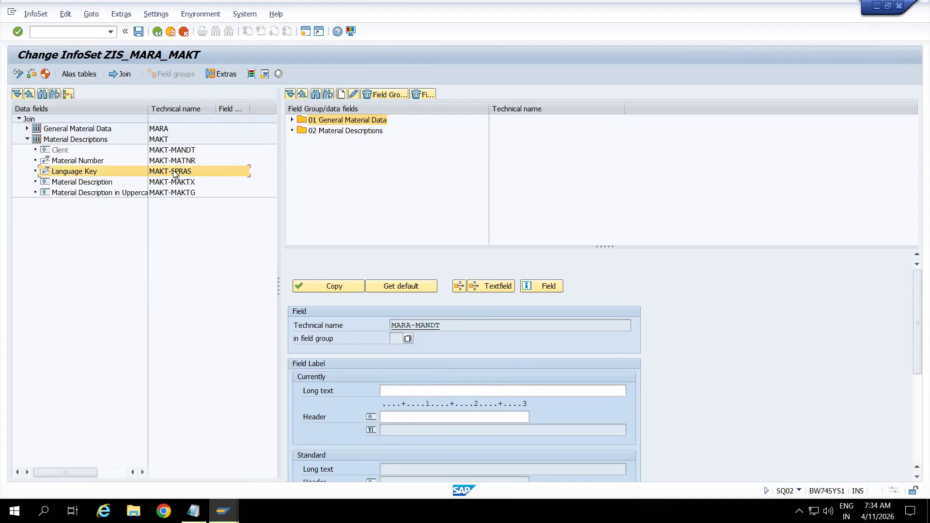
left_click(177, 182, "ctrl")
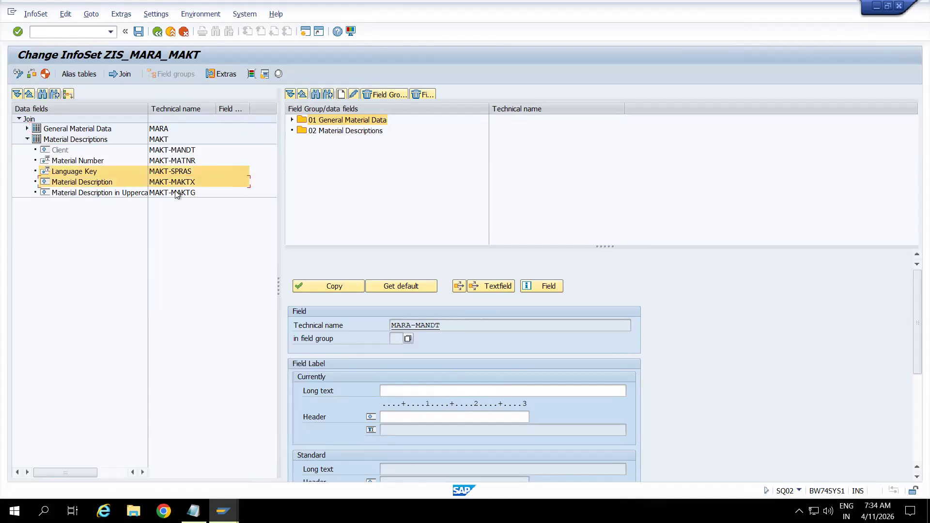
left_click(177, 193, "ctrl")
right_click(172, 169)
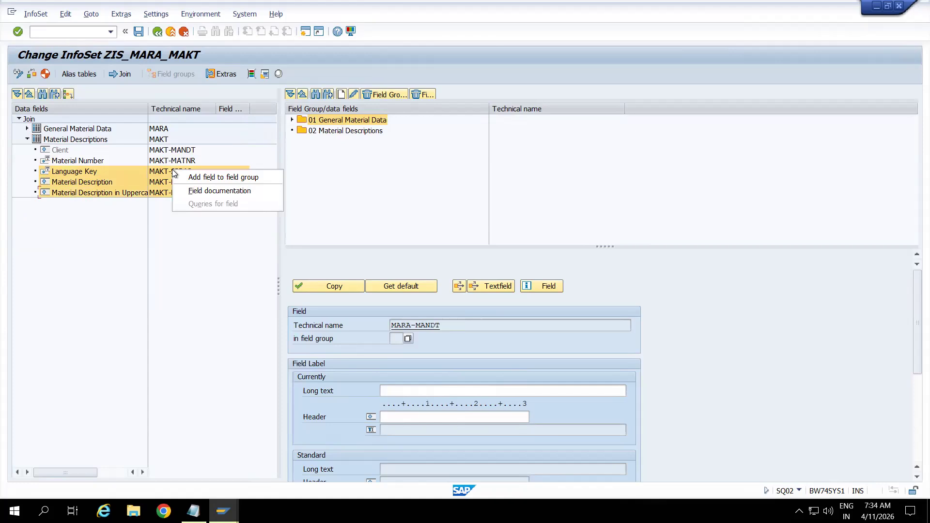
left_click(335, 132)
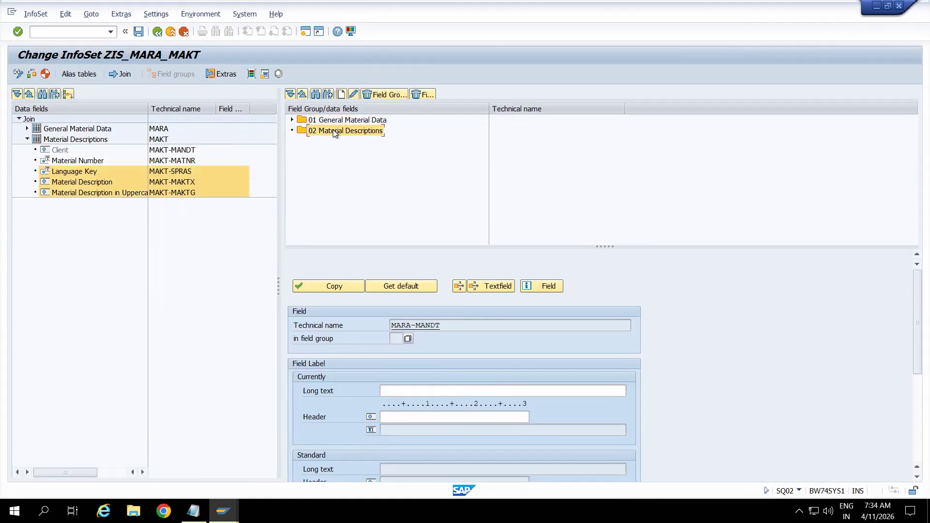
right_click(186, 174)
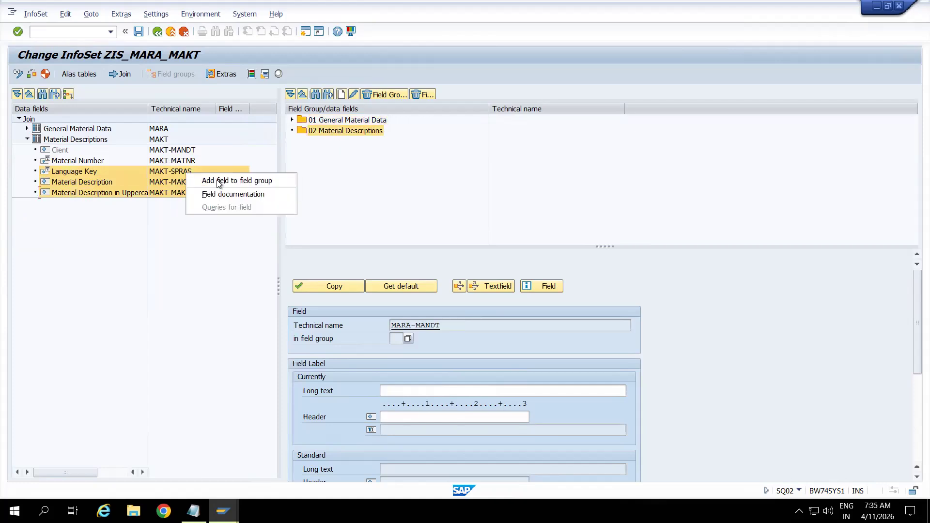
left_click(225, 181)
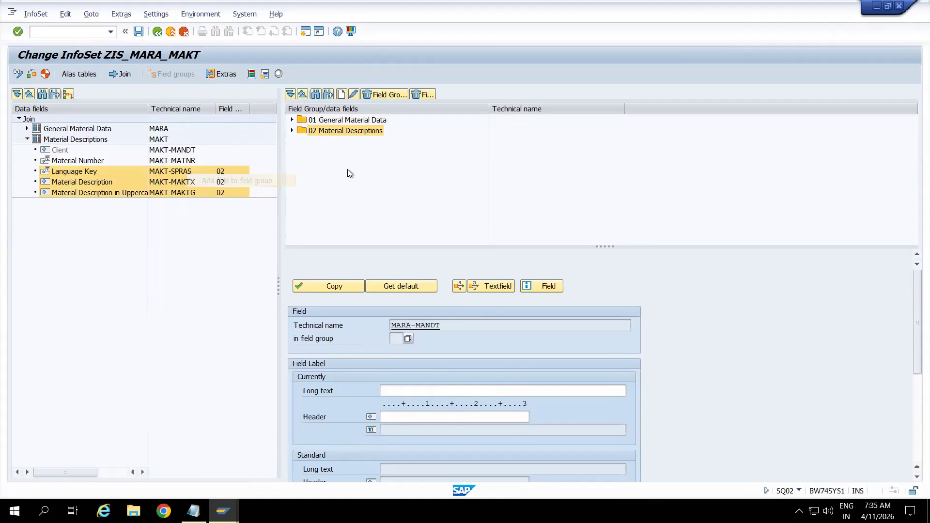
Review the fields in both field groups and generate InfoSet ZIS_MARA_MAKT in package ZBW.
left_click(293, 132)
left_click(292, 120)
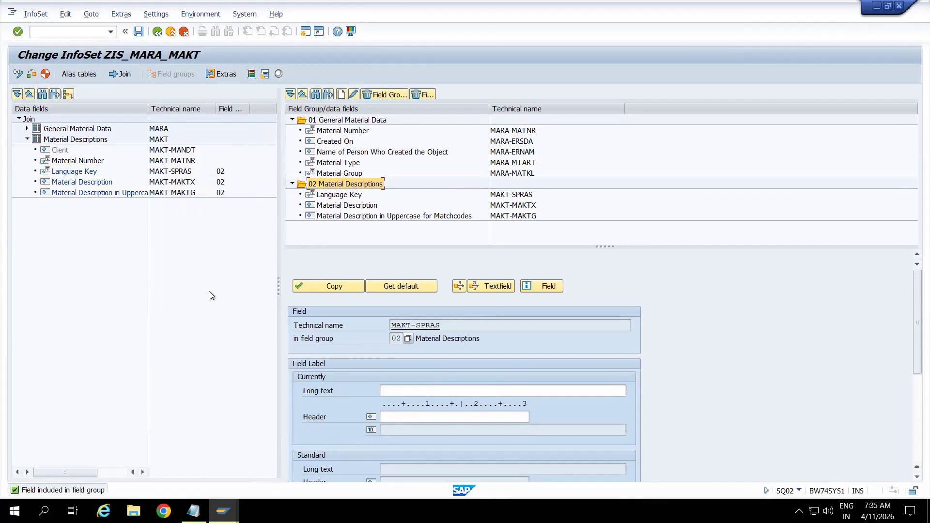
left_click(45, 73)
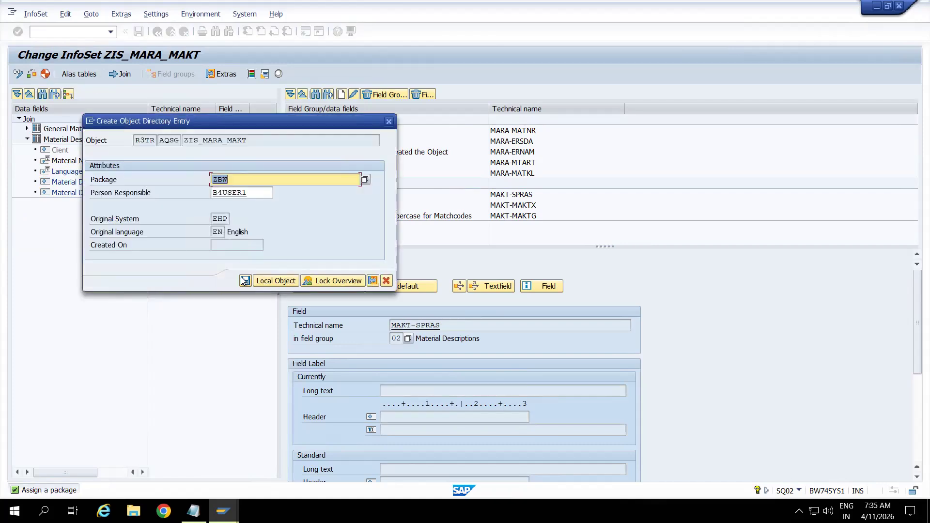
left_click(245, 280)
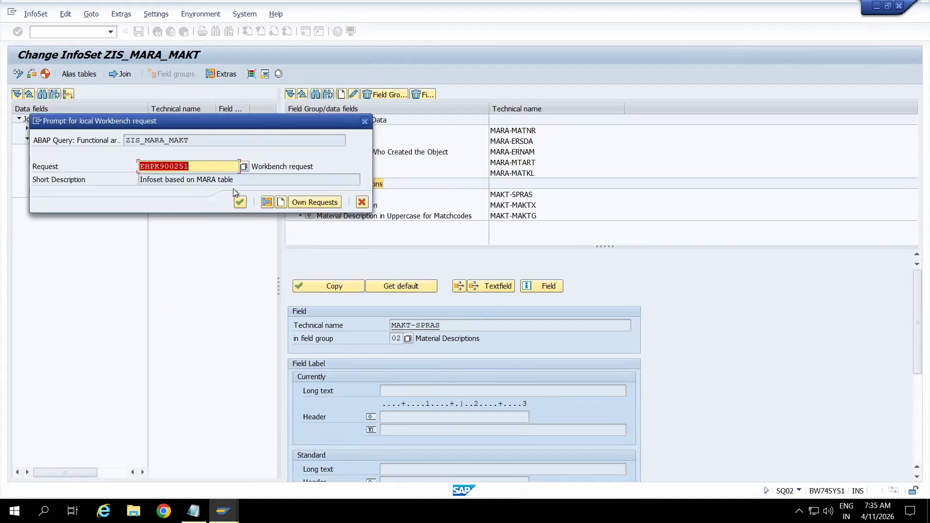
Create a Workbench request described "Infoset based on Join condition MARA + MAKT" and assign the InfoSet to it.
left_click(280, 202)
type("I")
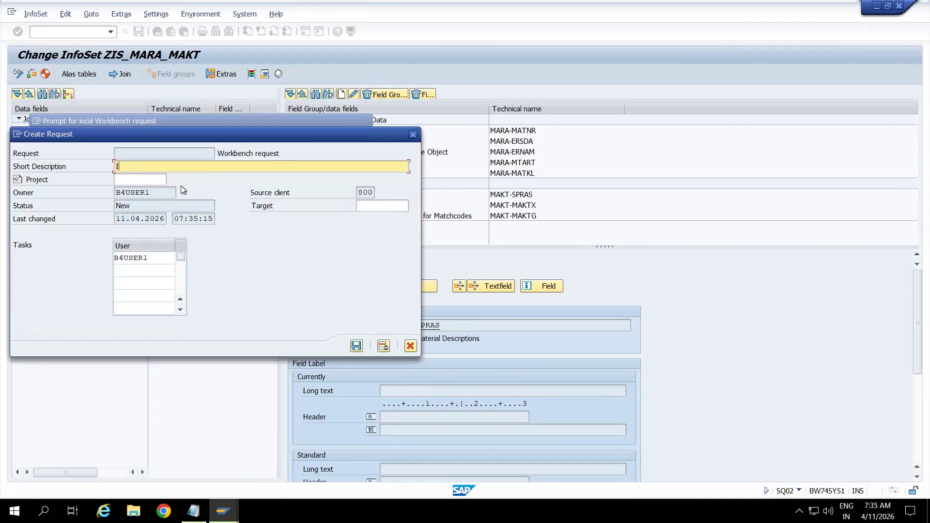
type("nfoset based on Join condition MARA + MAKT")
left_click(356, 346)
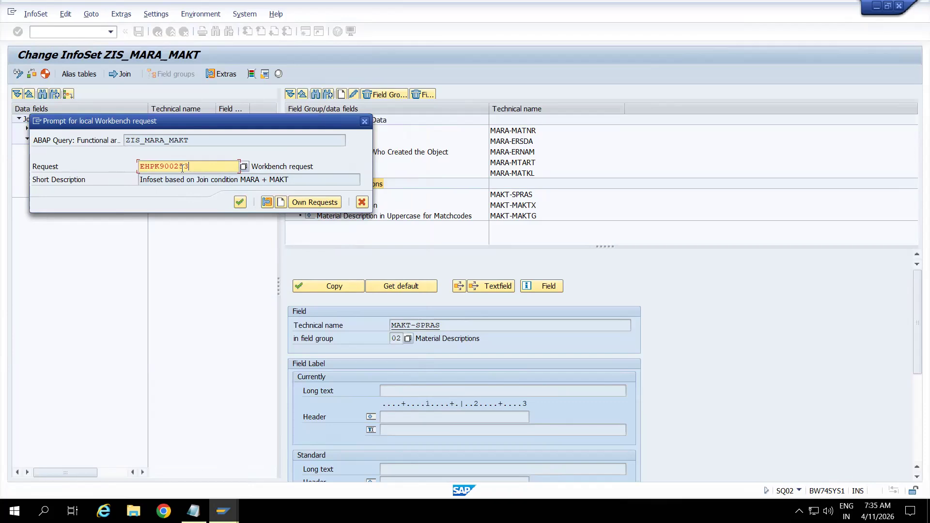
left_click(240, 202)
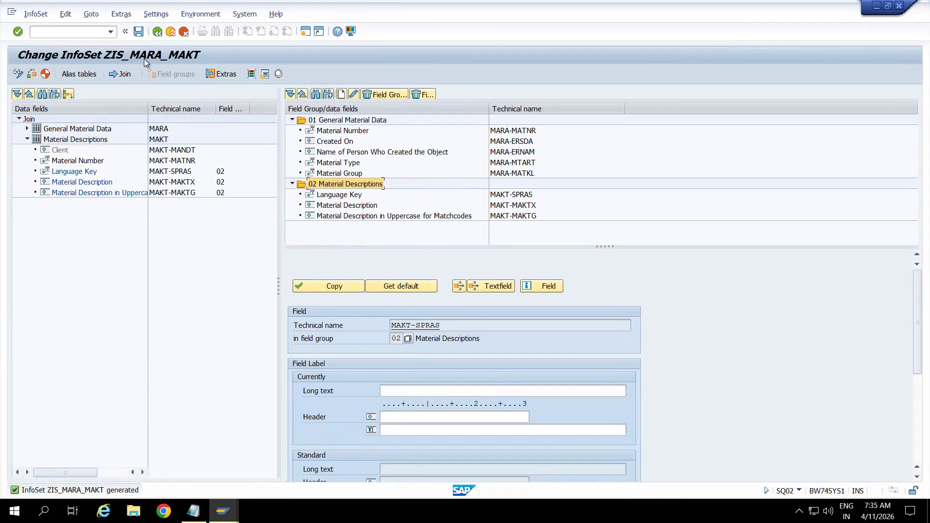
Leave change mode, view InfoSet ZIS_MARA_MAKT in display mode and return to the InfoSet initial screen.
left_click(155, 32)
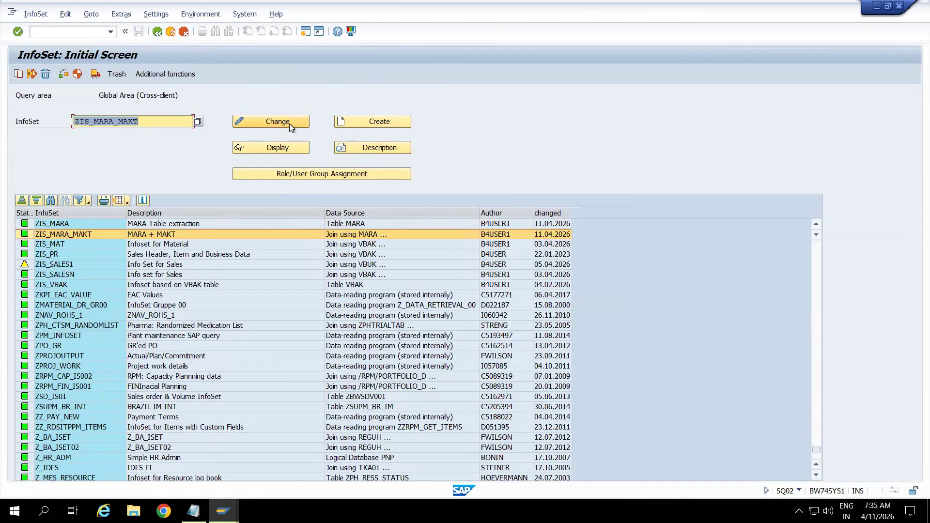
left_click(283, 148)
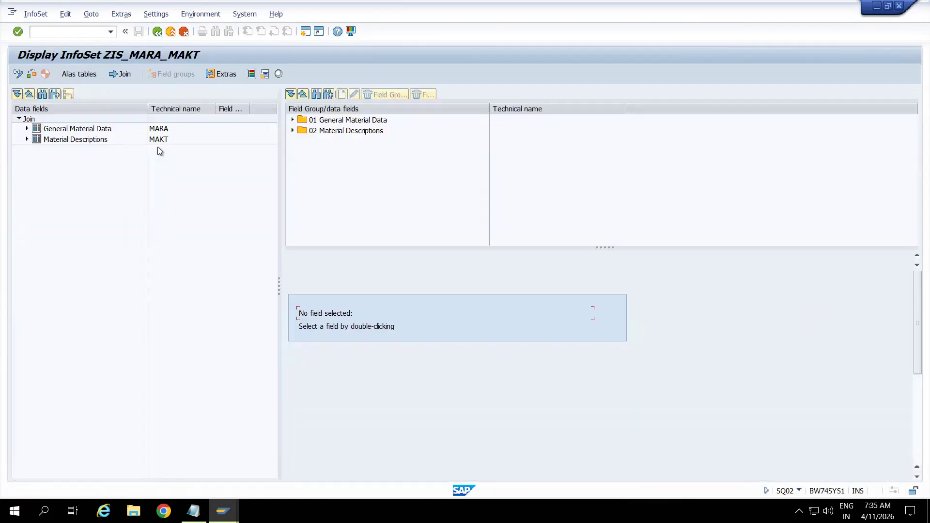
left_click(158, 31)
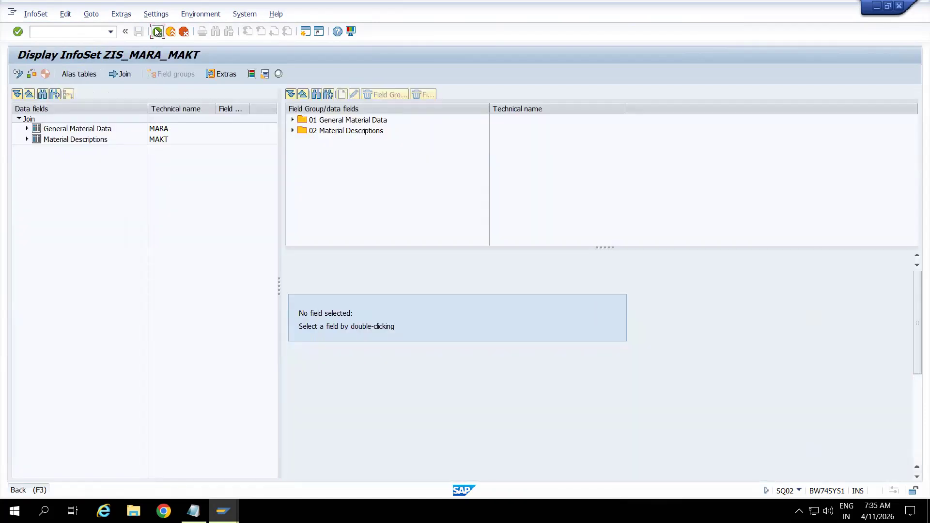
Copy the InfoSet name ZIS_MARA_MAKT and go to transaction RSO2 for generic DataSources.
left_click(68, 31)
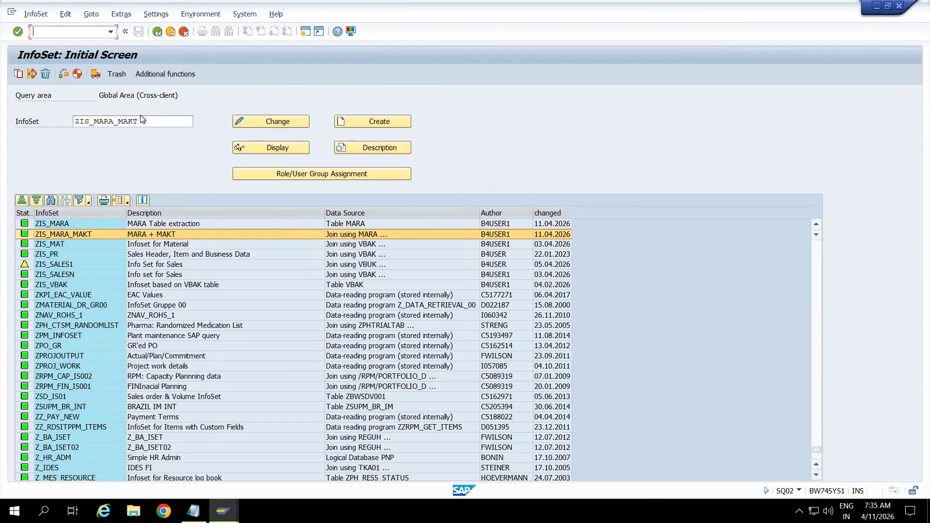
left_click_drag(141, 121, 60, 127)
key("ctrl+c")
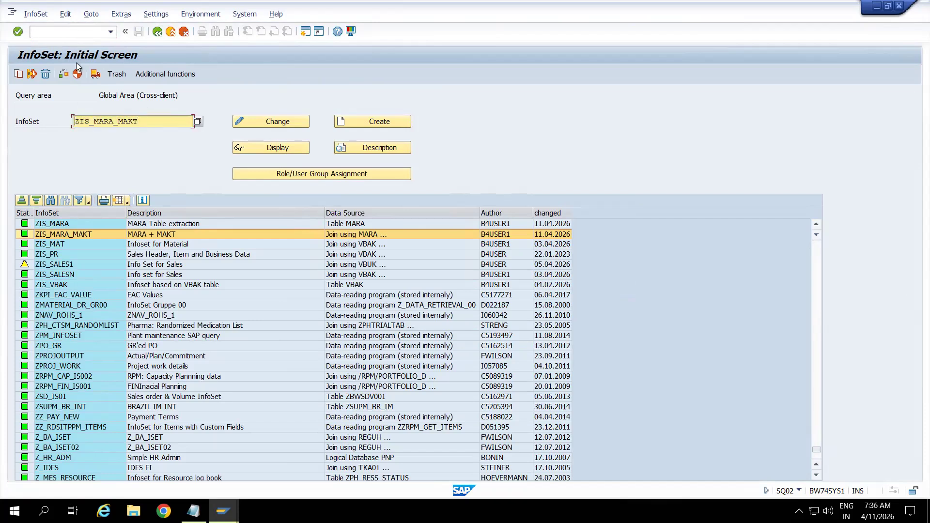
left_click(68, 31)
type("/nrso2")
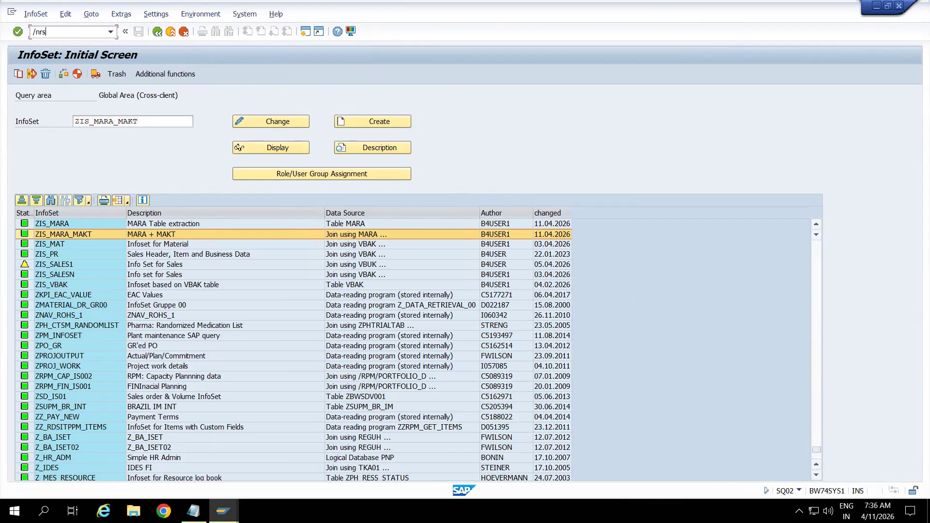
key("Return")
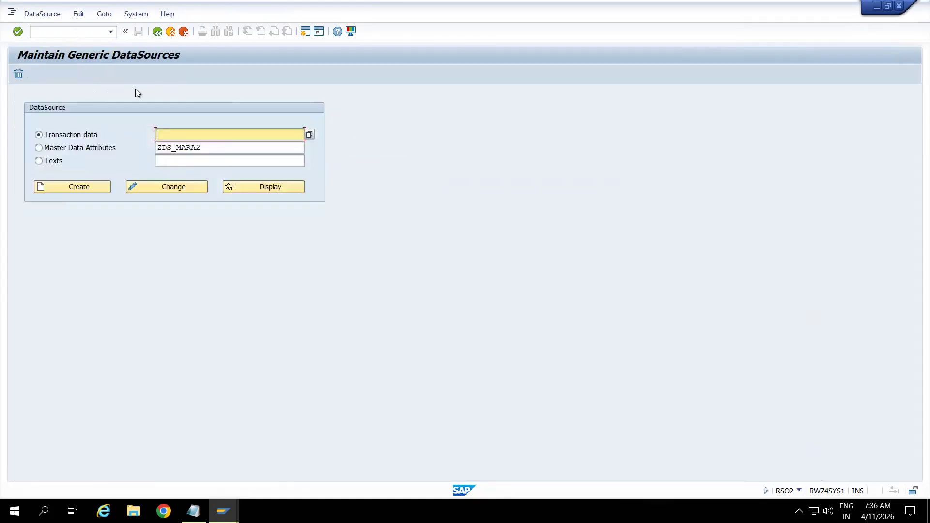
Start creating a Master Data Attributes DataSource named ZDS_MARA_MAKT_IS.
left_click(74, 152)
left_click_drag(213, 145, 150, 150)
key("ctrl+v")
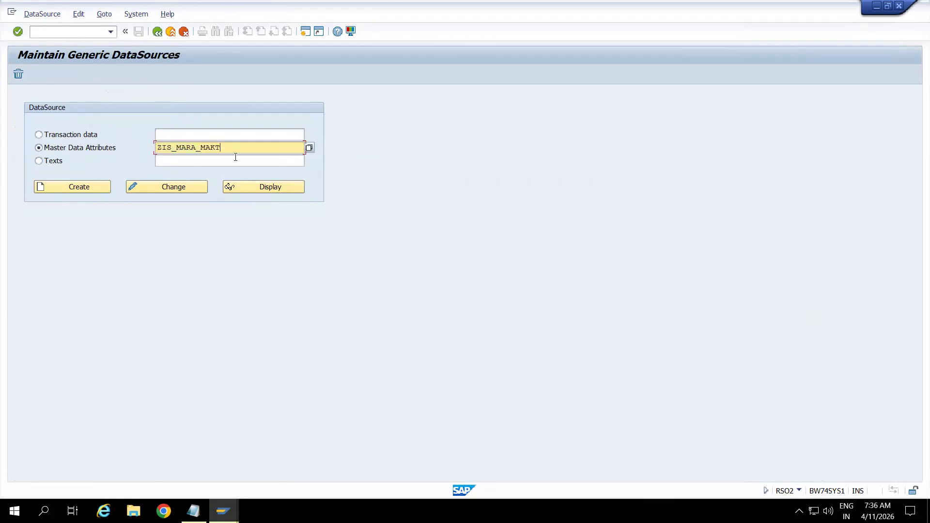
left_click(171, 147)
key("BackSpace")
key("BackSpace")
type("DS")
type("_IS")
left_click(85, 189)
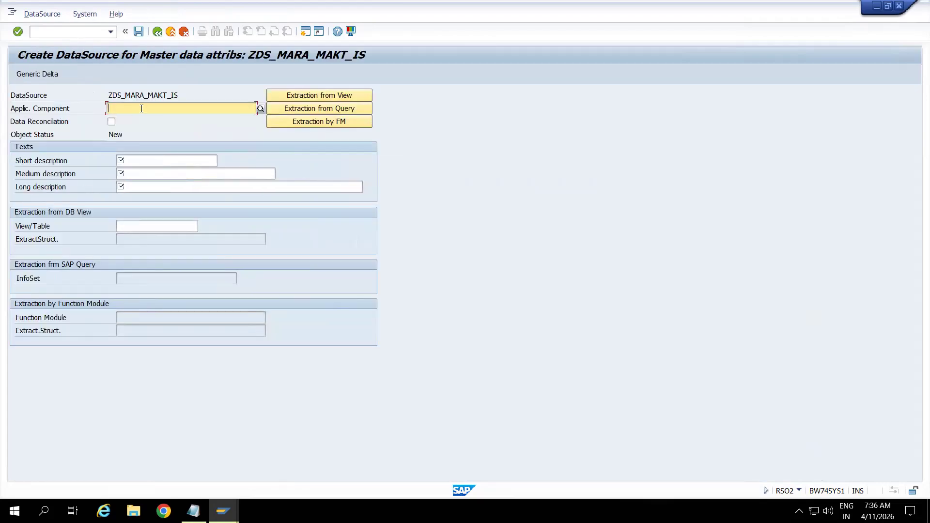
Set the application component to MM-IO and enter ZIS_MARA_MAKT as the short, medium and long descriptions.
type("MM-IO")
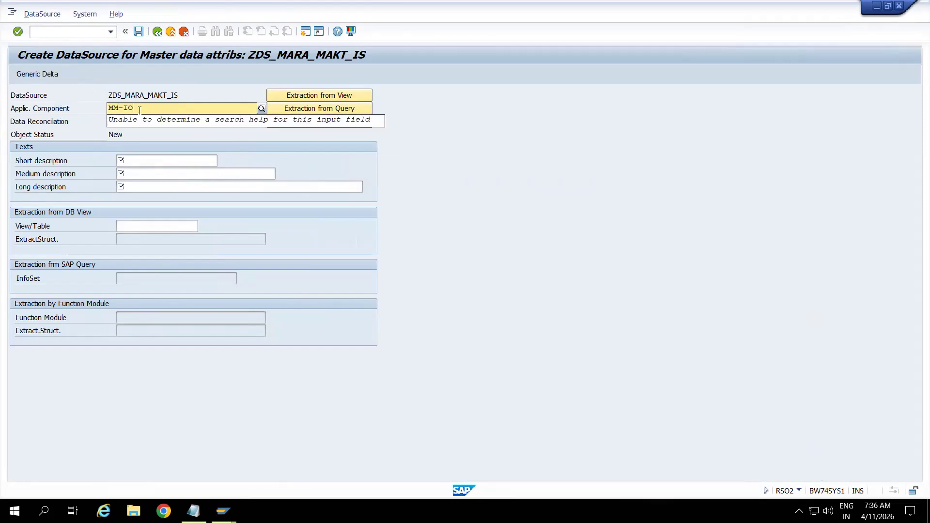
left_click(146, 134)
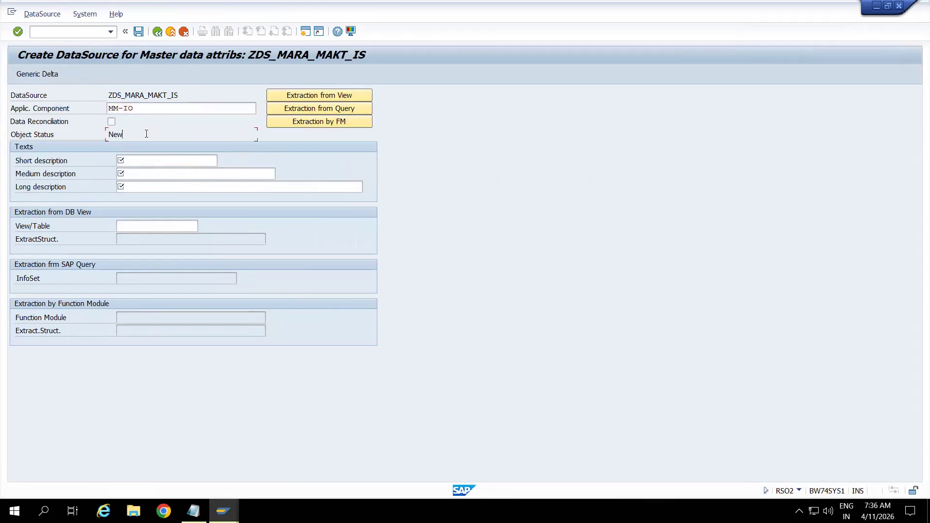
left_click(146, 161)
key("ctrl+v")
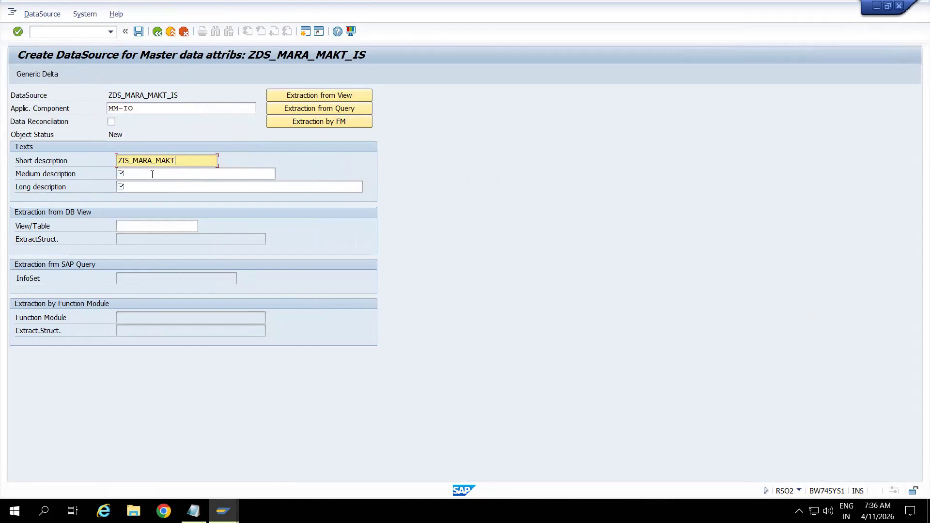
left_click(151, 173)
key("ctrl+v")
left_click(152, 188)
key("ctrl+v")
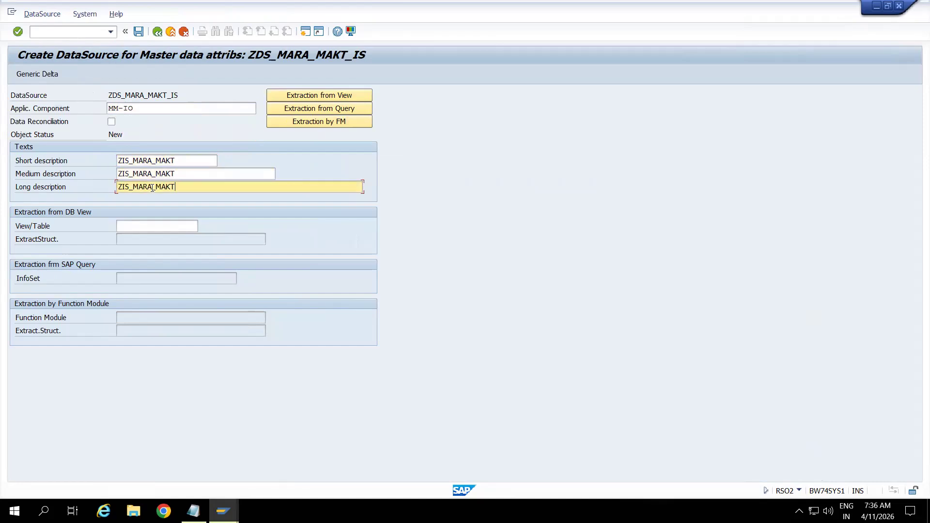
Switch the DataSource to extraction from query and assign InfoSet ZIS_MARA_MAKT.
left_click(141, 224)
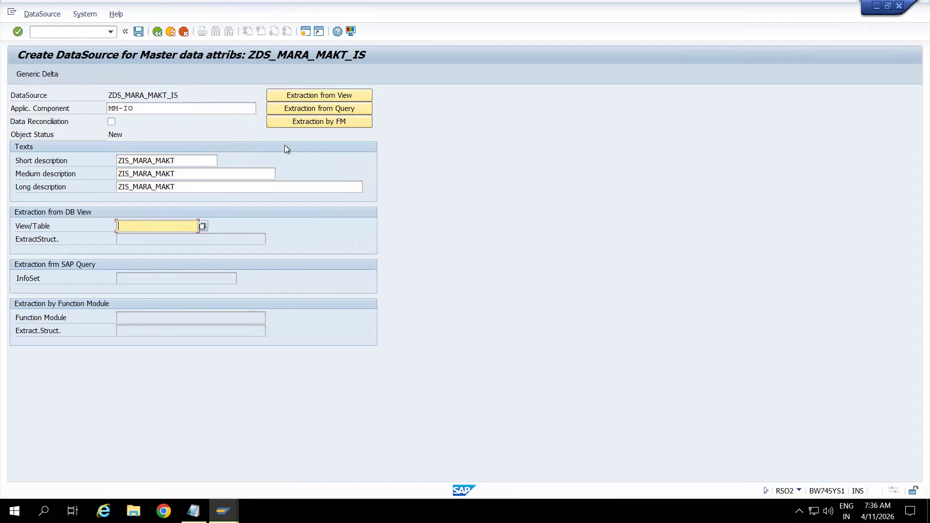
left_click(311, 109)
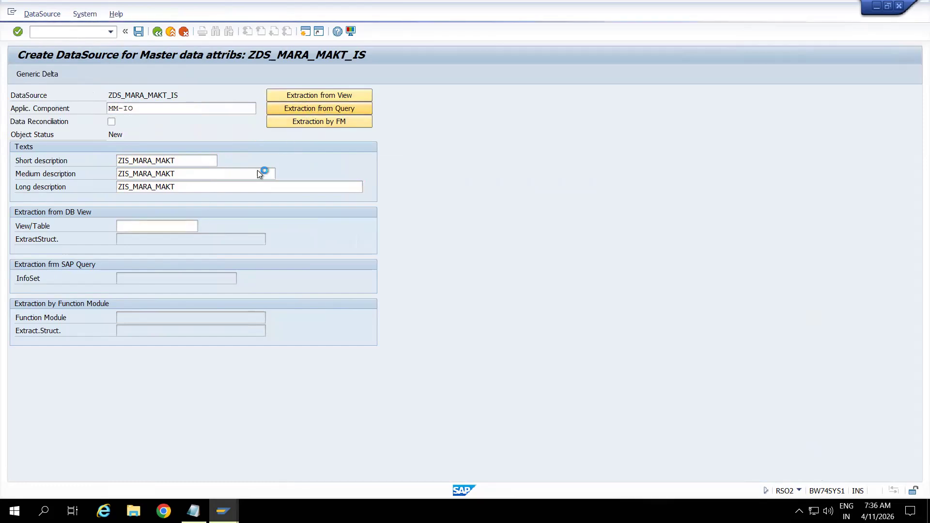
left_click(149, 277)
key("ctrl+v")
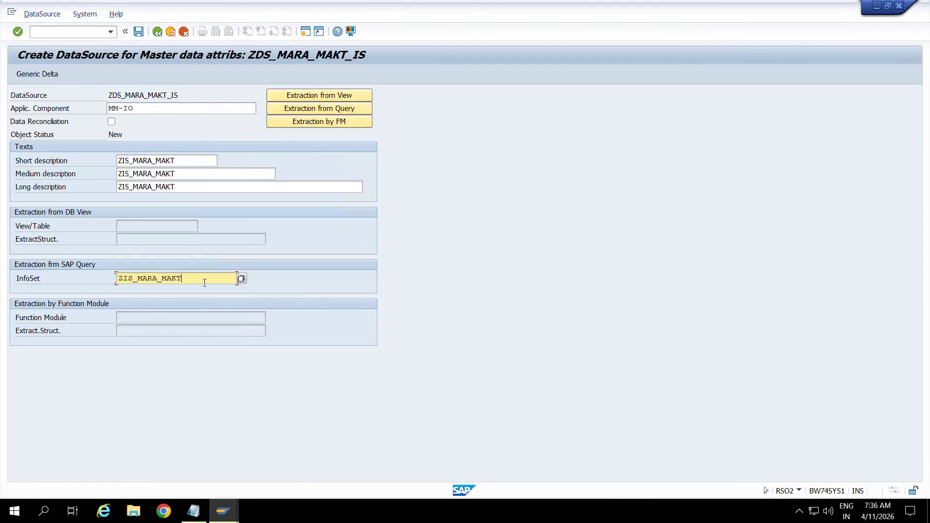
key("Return")
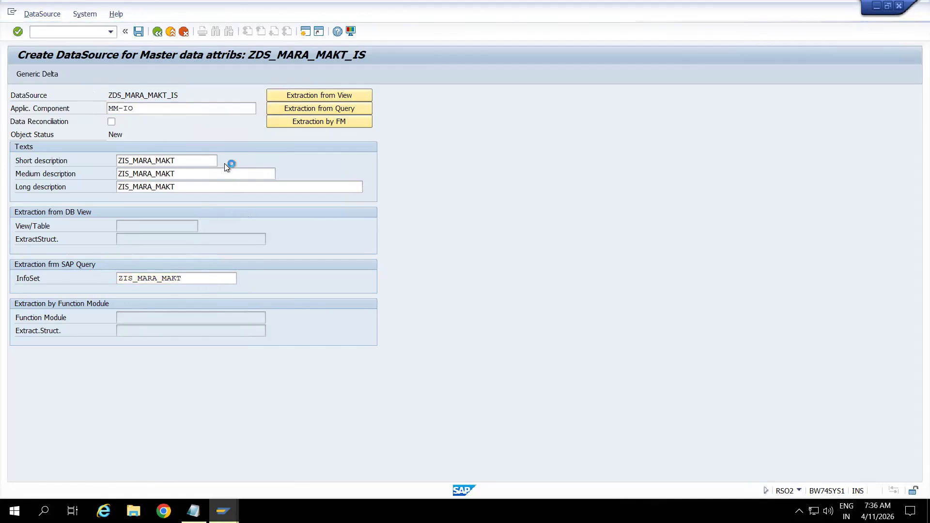
Save the DataSource in package ZBW under the Workbench request "Infoset based on Join condition MARA + MAKT".
left_click(139, 31)
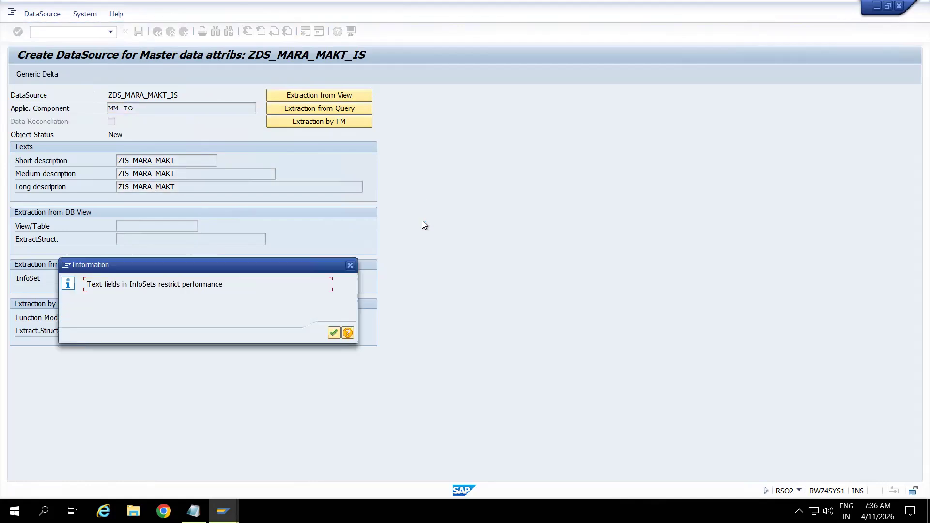
key("Return")
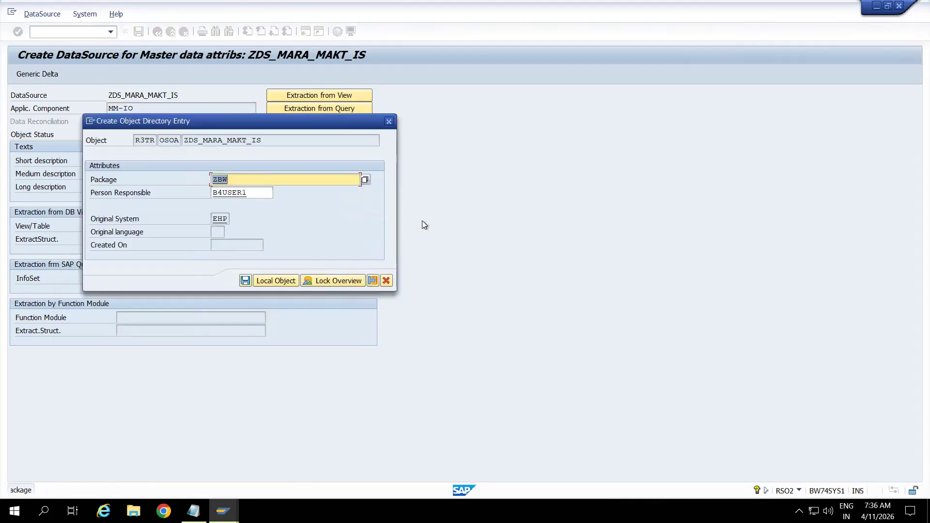
left_click(245, 281)
left_click(246, 281)
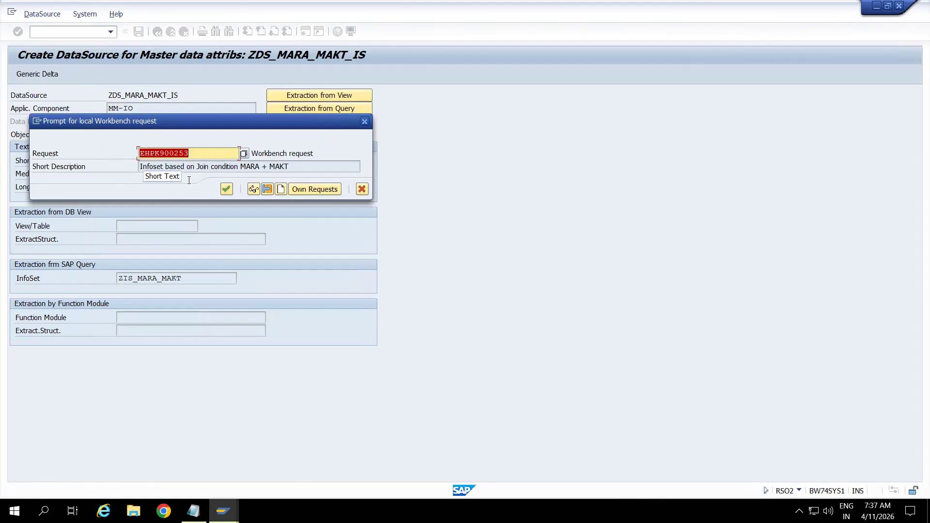
left_click(231, 191)
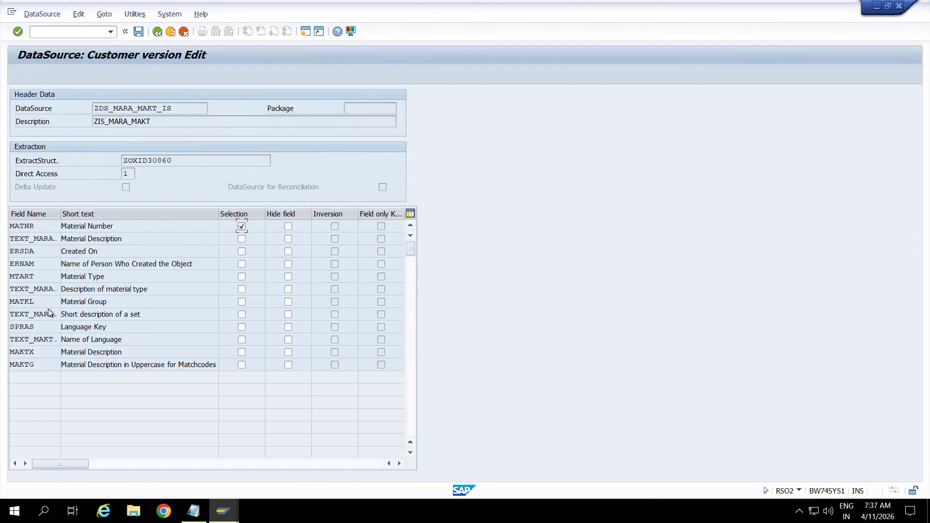
Enable selection for the Material Group field MATKL and save the DataSource's customer version.
left_click(242, 303)
left_click(136, 36)
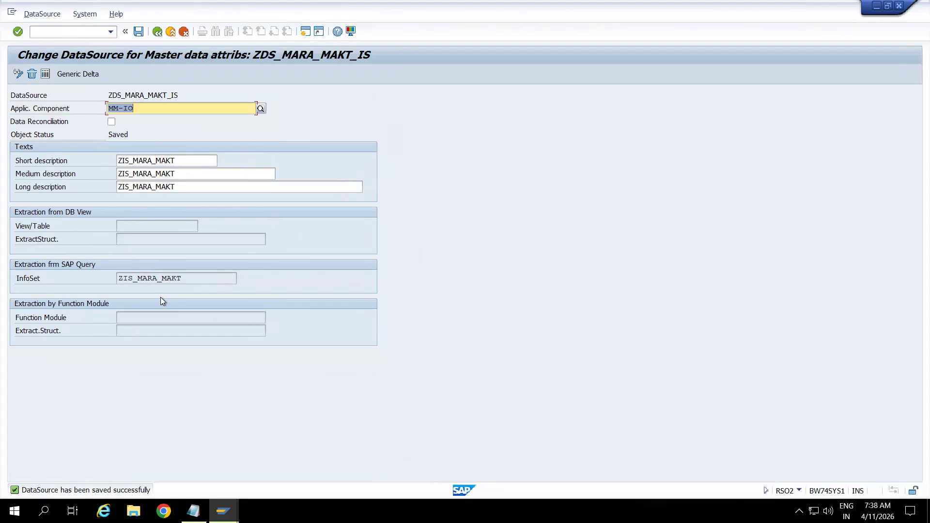
Copy the DataSource name ZDS_MARA_MAKT_IS and go to transaction RSA3, the Extractor Checker.
left_click(179, 94)
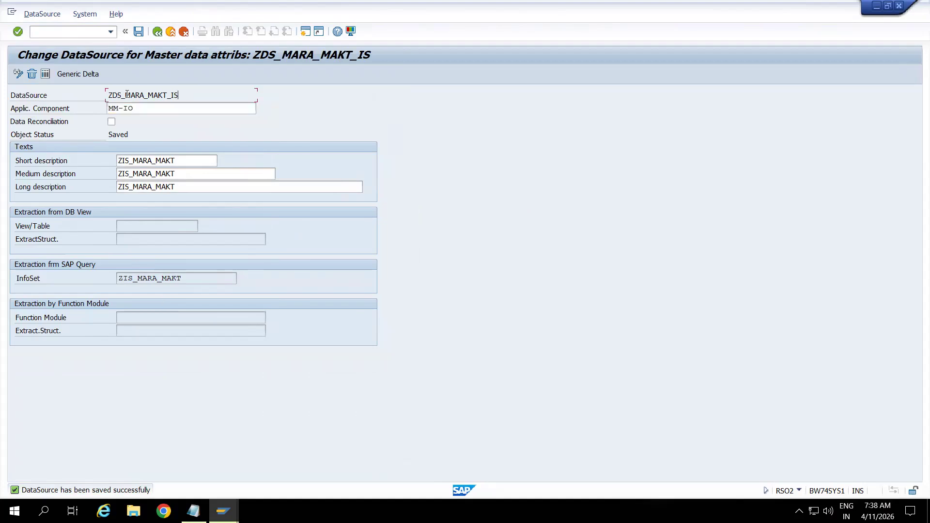
left_click_drag(109, 94, 190, 93)
key("ctrl+c")
left_click(190, 93)
type("/nrsa3")
key("Return")
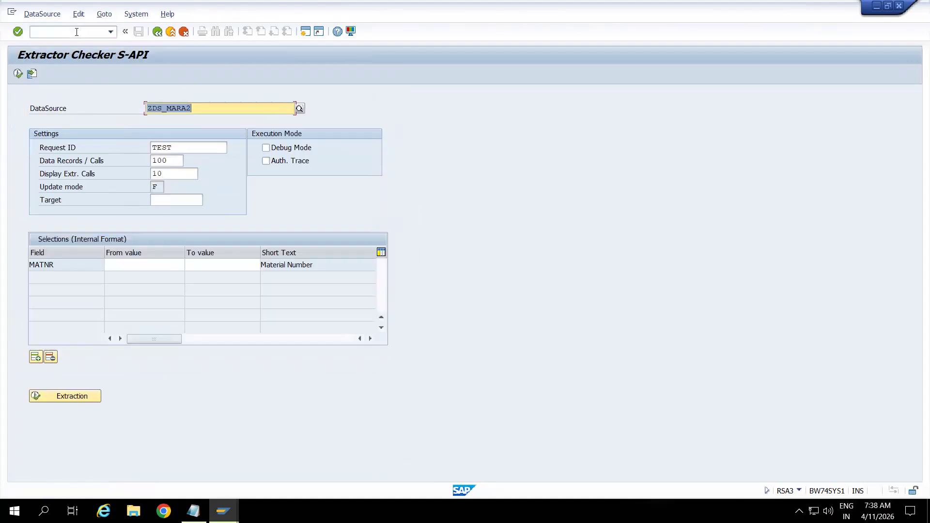
Run a test extraction for DataSource ZDS_MARA_MAKT_IS with the default settings and no field restrictions.
key("ctrl+v")
key("Return")
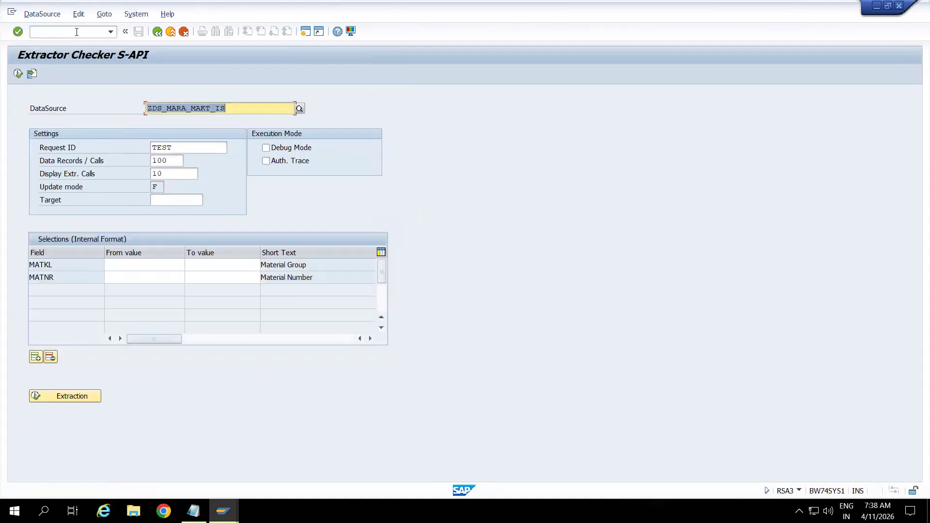
left_click(18, 73)
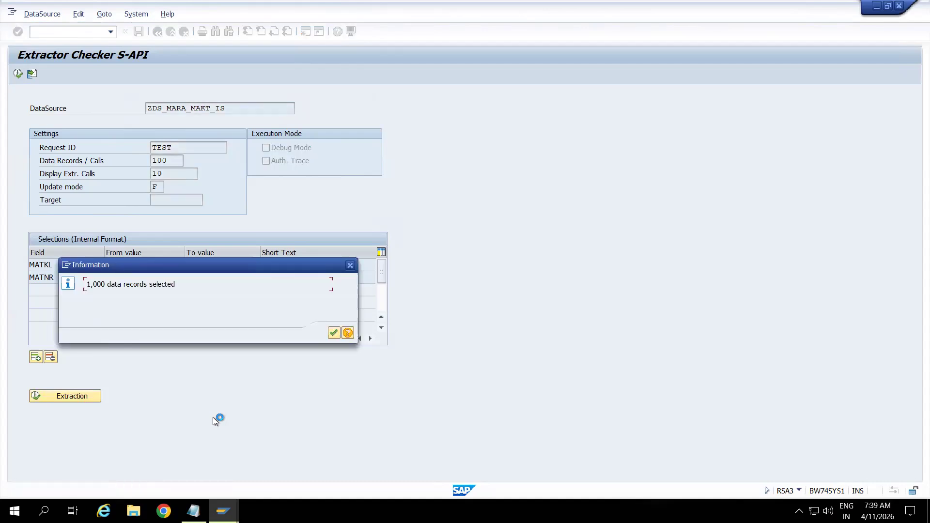
left_click(334, 333)
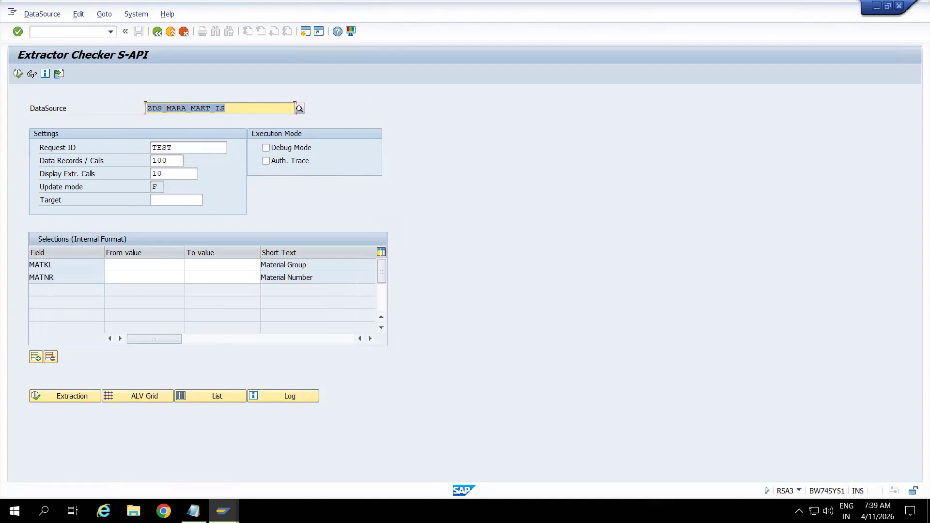
Switch to the DataSource Repository session and replace the DataSource name with ZDS_MARA_MAKT_IS, for source system T90CLNT090.
left_click(223, 511)
left_click(303, 434)
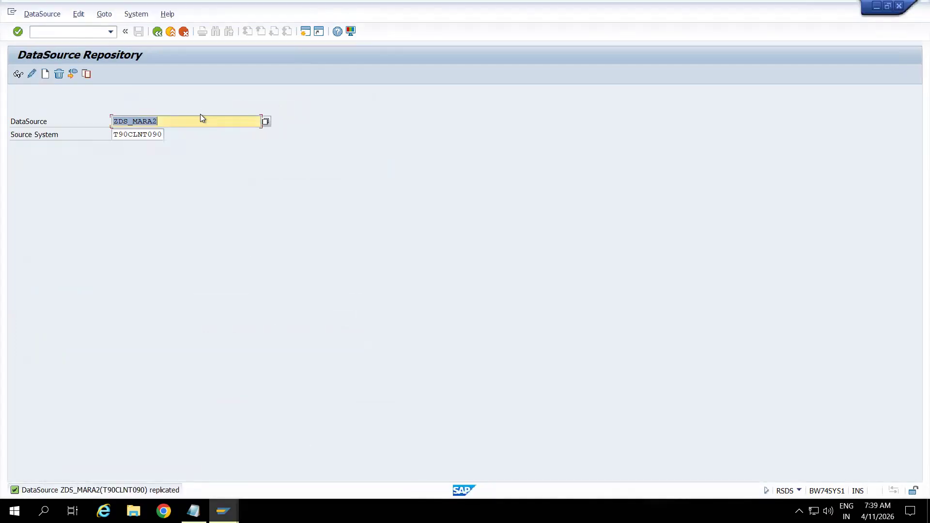
left_click(175, 119)
Replicate DataSource ZDS_MARA_MAKT_IS with the default metadata replication settings and accept its creation as an RSDS object.
left_click(42, 14)
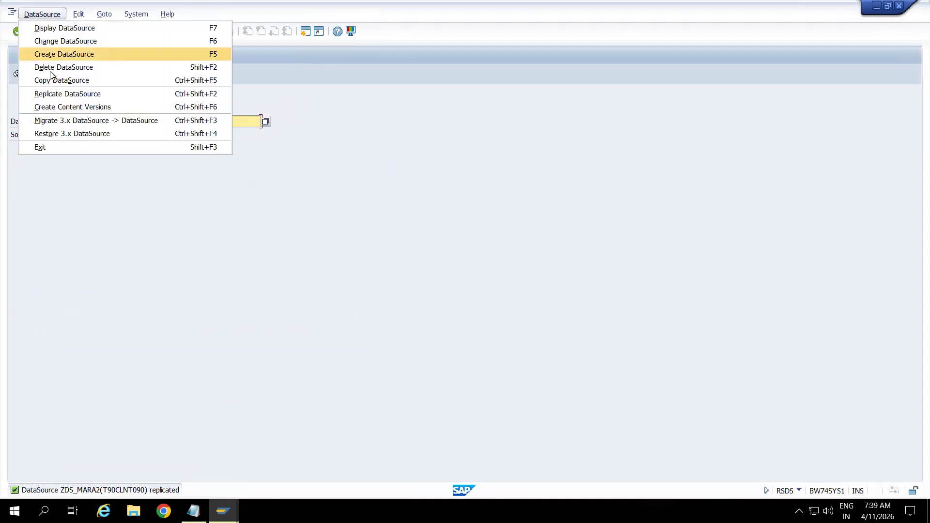
left_click(53, 94)
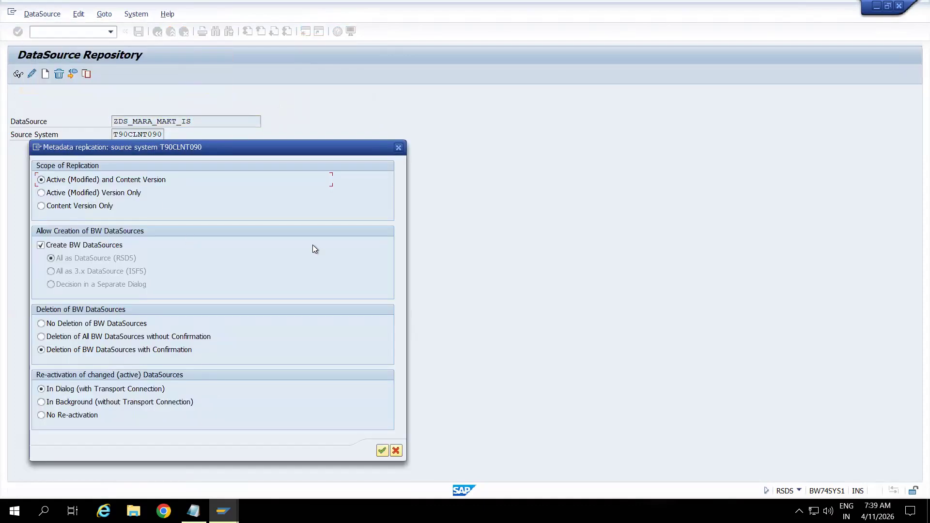
left_click_drag(297, 154, 516, 32)
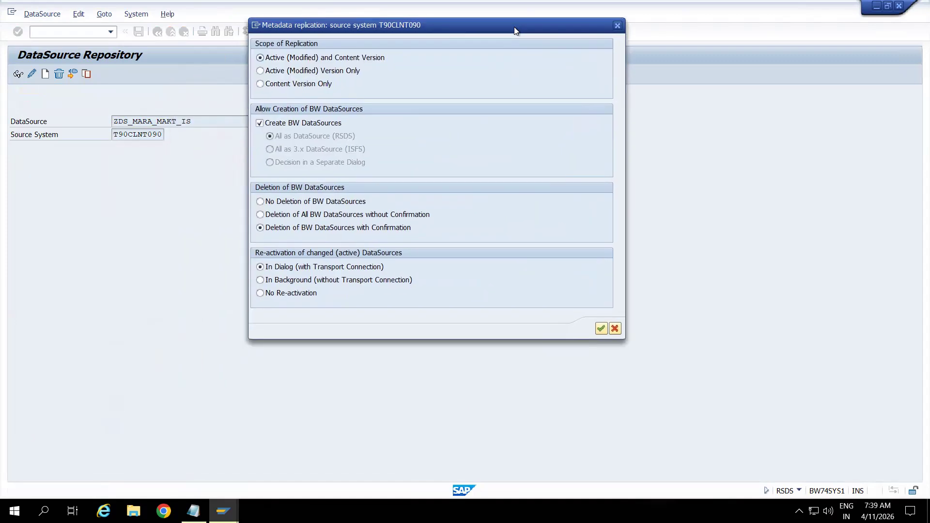
left_click(602, 329)
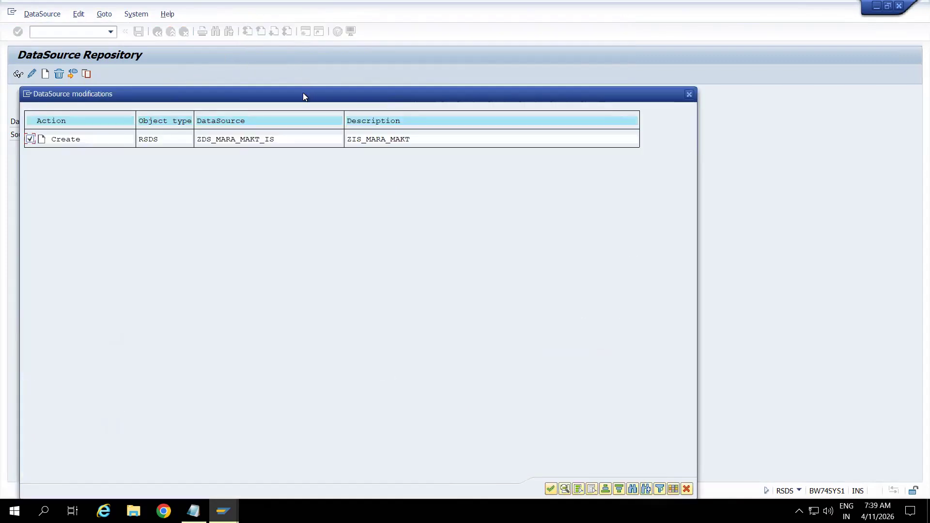
left_click_drag(319, 91, 380, 16)
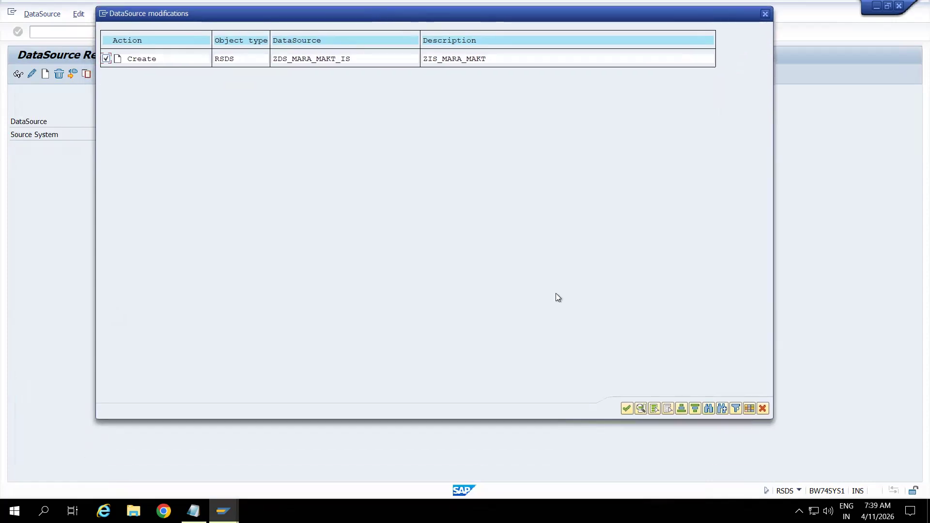
left_click(621, 407)
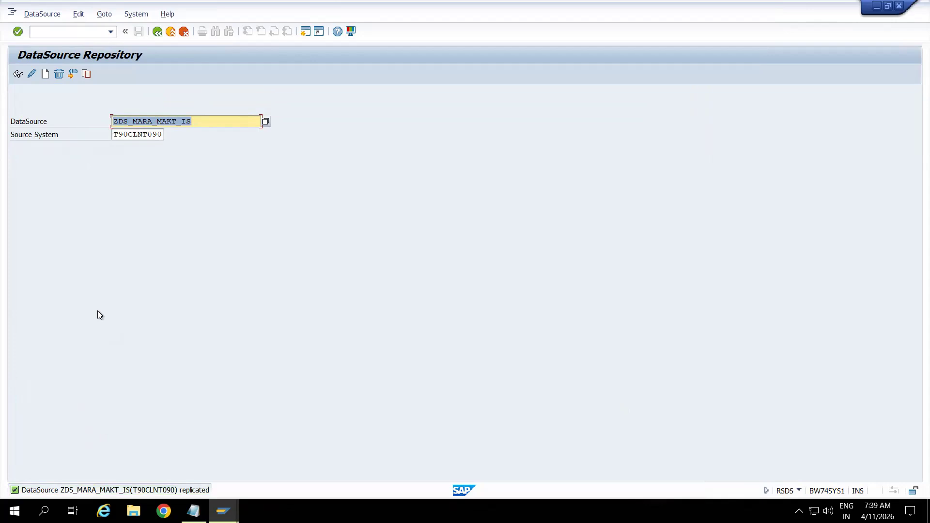
left_click(220, 122)
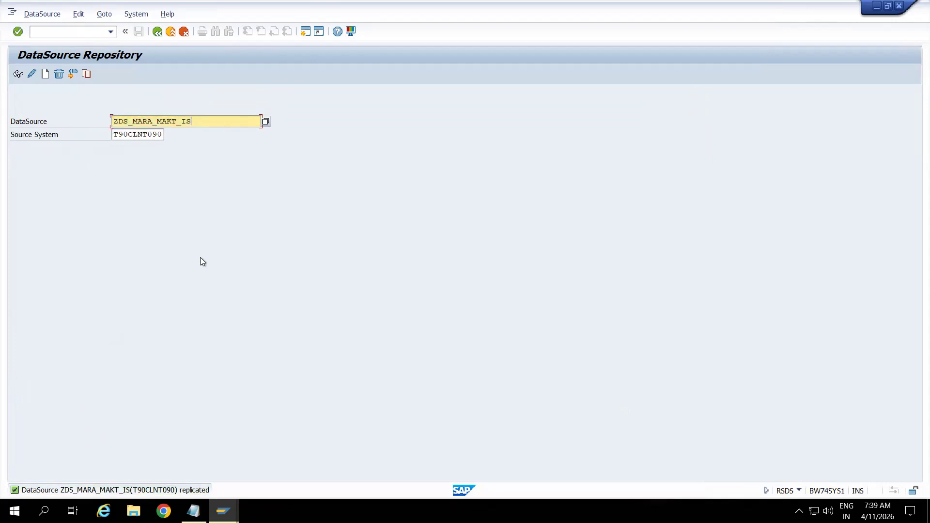